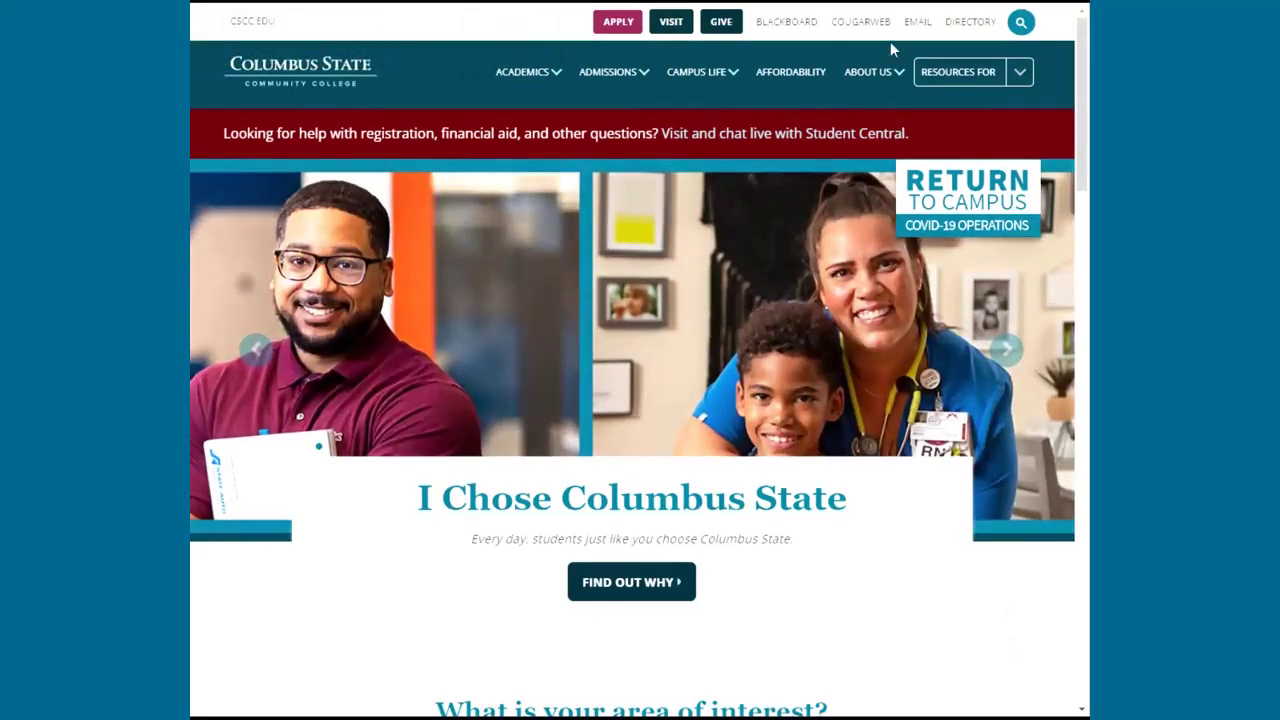
Step: Follow the COUGARWEB link on the Columbus State homepage to reach the sign-in page
{"action": "left_click", "coordinate": [862, 21]}
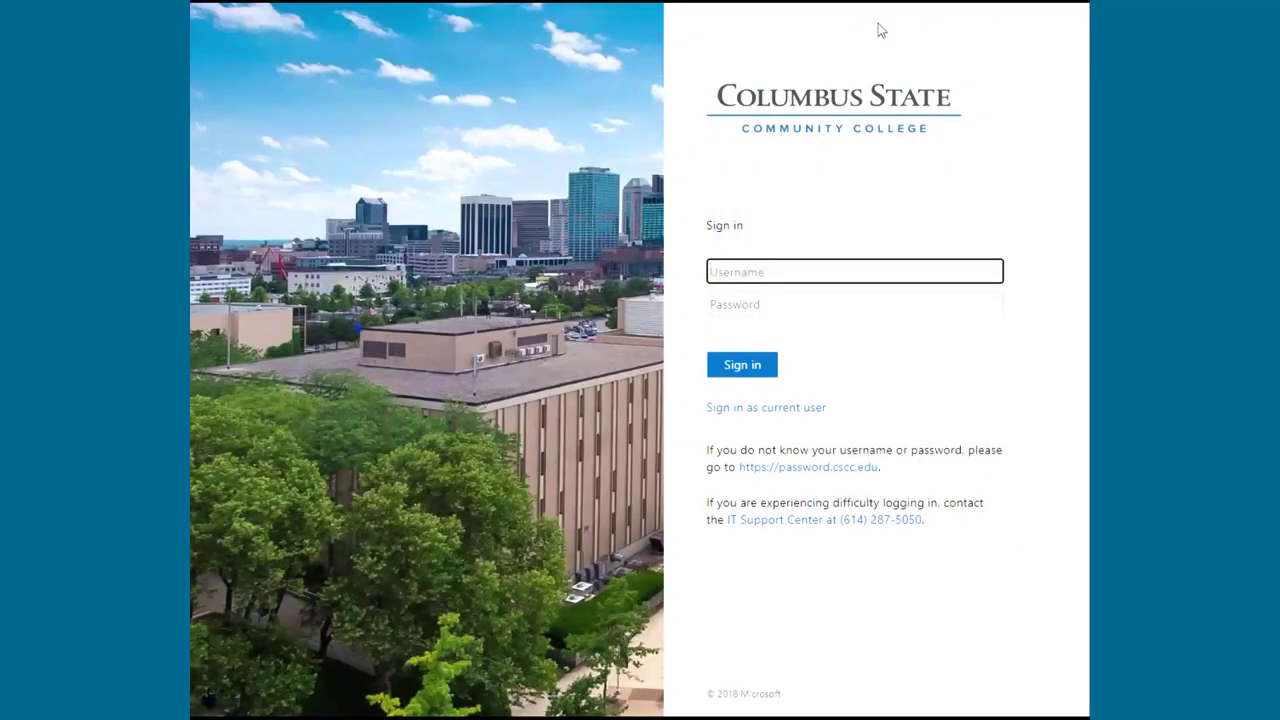
Step: Enter the student's username and account password to sign in
{"action": "type", "text": "student1"}
{"action": "key", "text": "Tab"}
{"action": "type", "text": "********"}
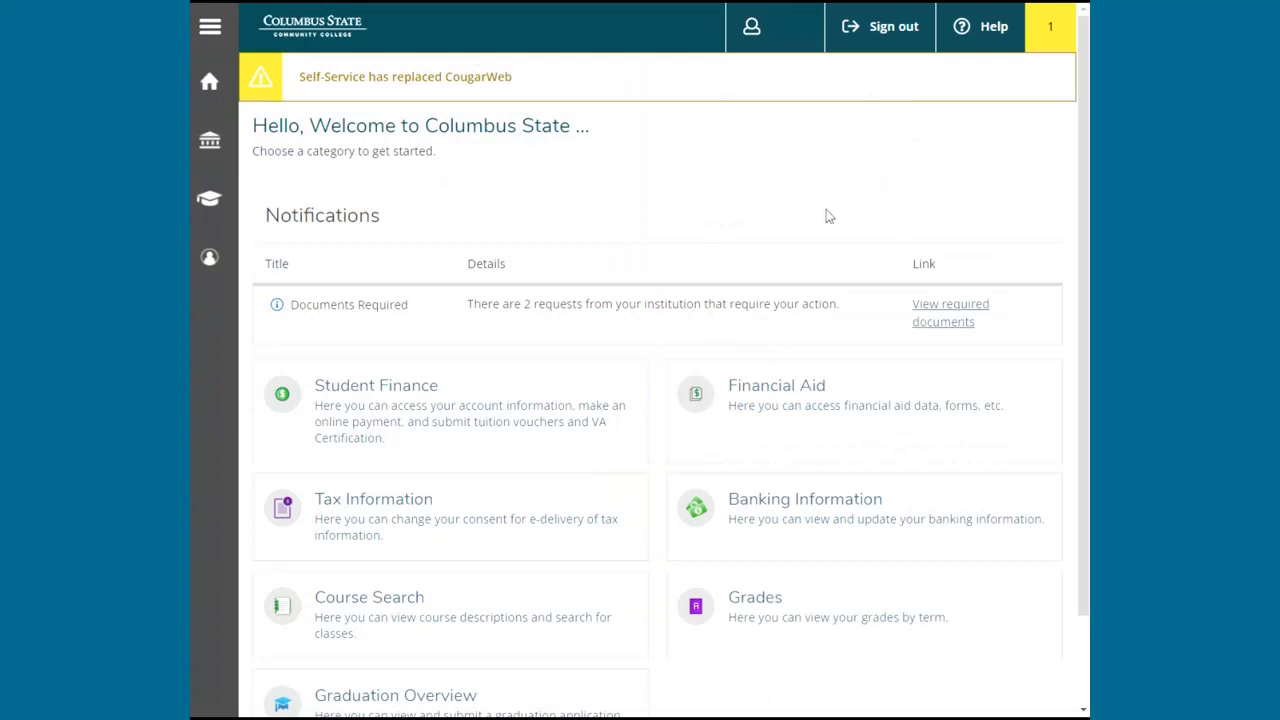
Step: Open Course Search from the Self-Service home page tiles
{"action": "left_click", "coordinate": [570, 596]}
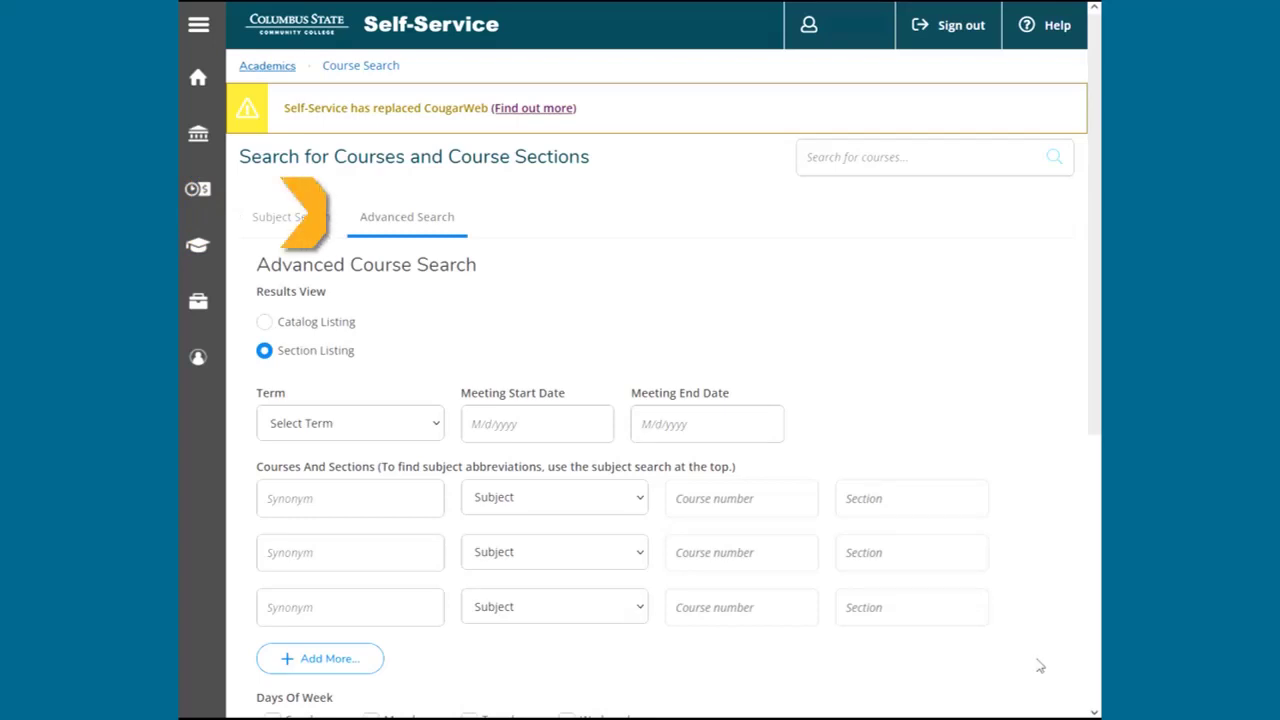
Step: Choose Autumn Semester 2022 as the term and Chemistry 1100 as the first course
{"action": "left_click", "coordinate": [430, 430]}
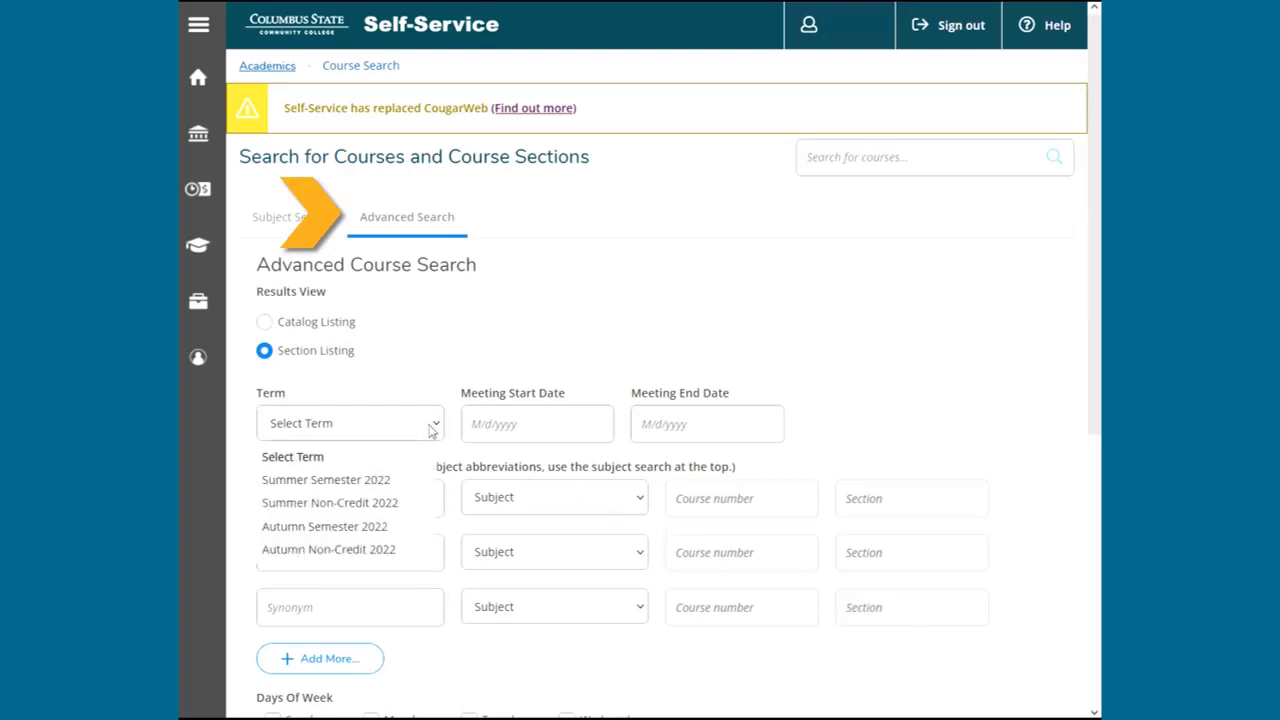
{"action": "left_click", "coordinate": [392, 526]}
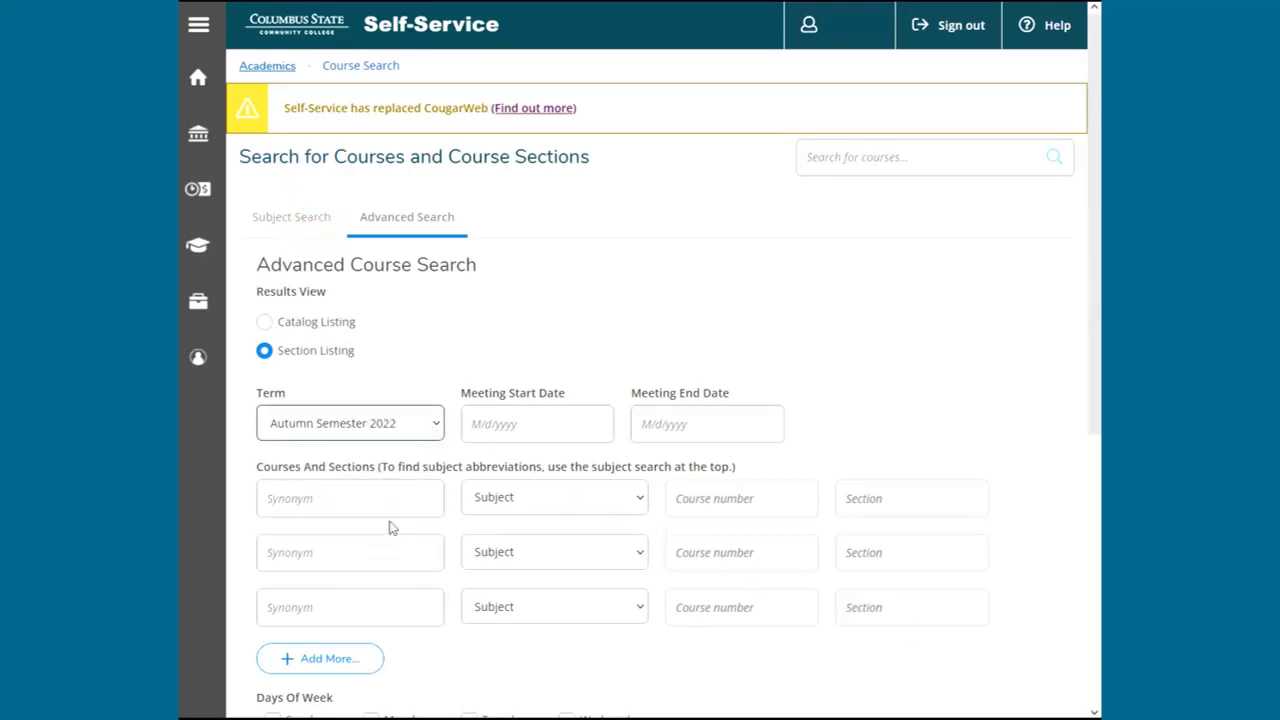
{"action": "left_click", "coordinate": [514, 503]}
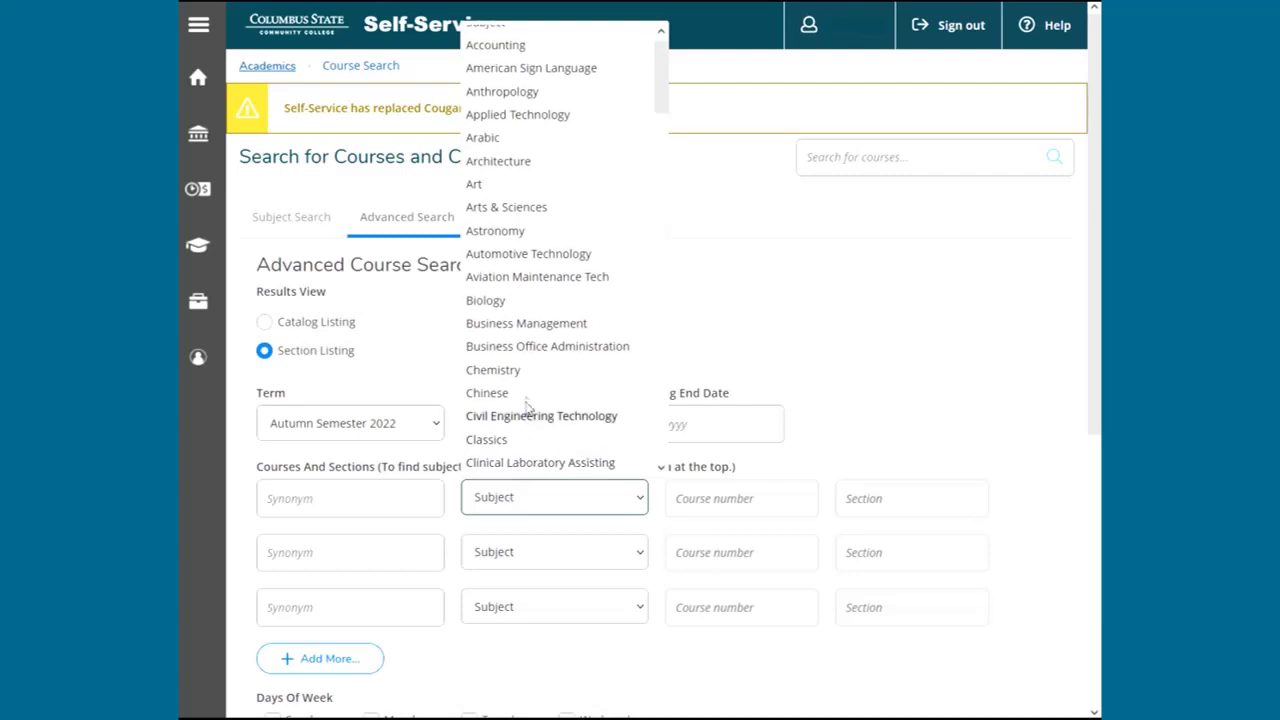
{"action": "left_click", "coordinate": [522, 370]}
{"action": "left_click", "coordinate": [693, 496]}
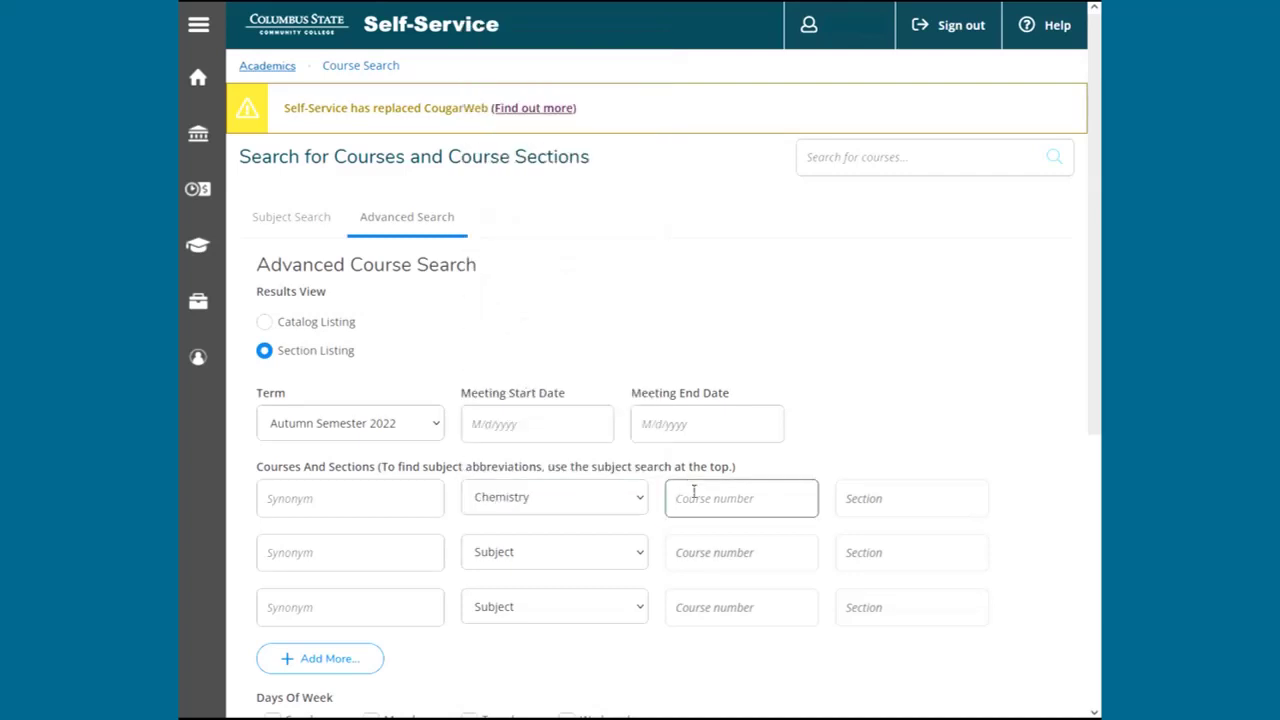
{"action": "type", "text": "1100"}
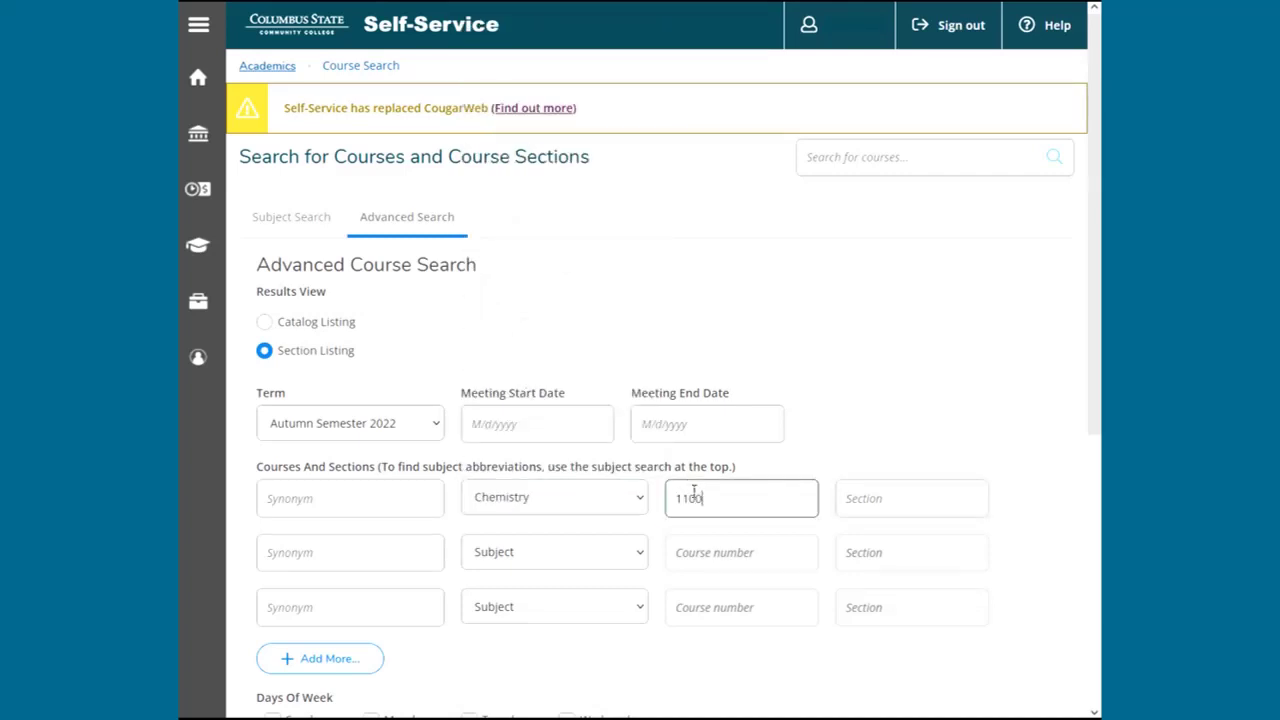
Step: Set the second course row to Accounting 1211
{"action": "left_click", "coordinate": [633, 556]}
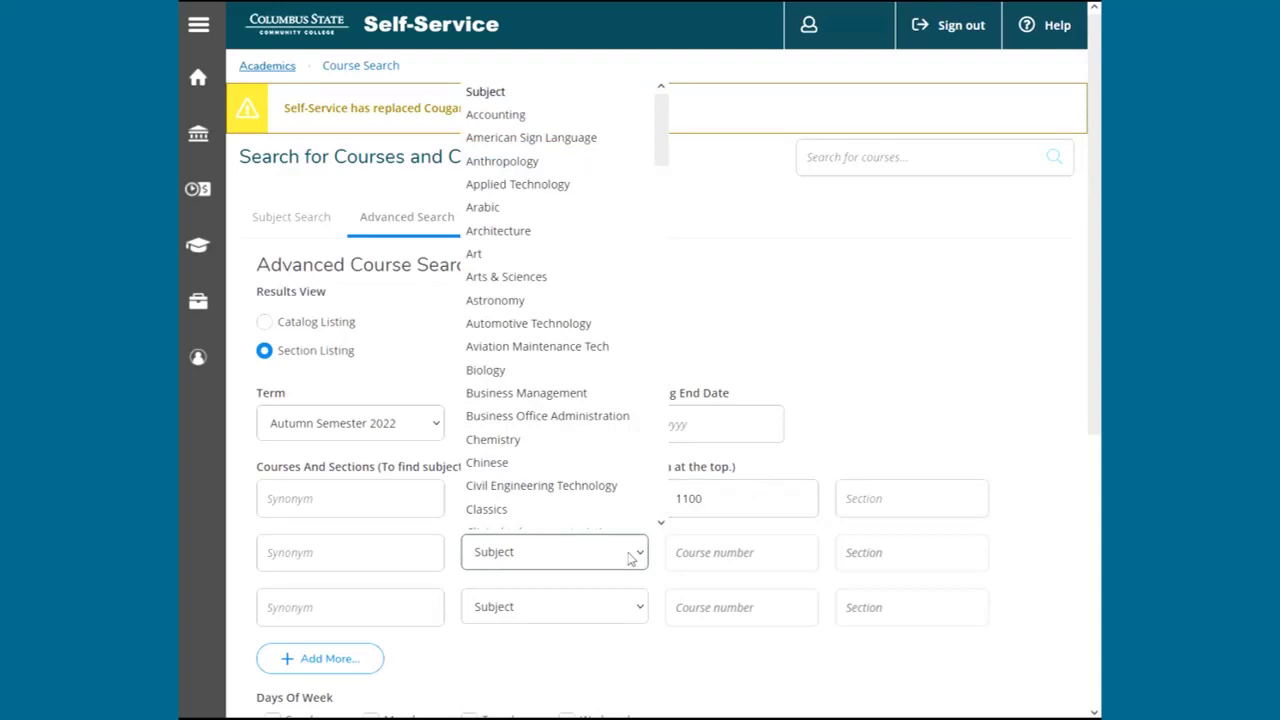
{"action": "left_click", "coordinate": [573, 117]}
{"action": "left_click", "coordinate": [717, 552]}
{"action": "type", "text": "1211"}
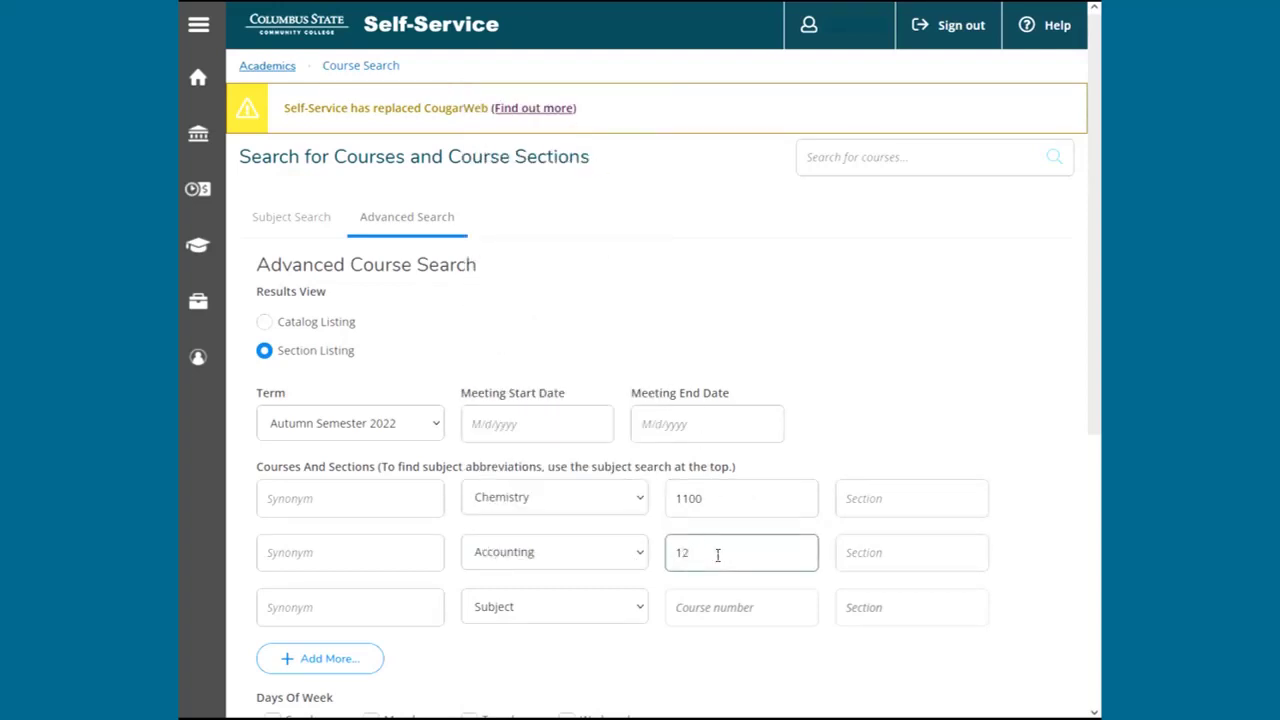
Step: Set the third course row to Mathematics 1148 and scroll down to the Search button
{"action": "left_click", "coordinate": [630, 607]}
{"action": "key", "text": "m"}
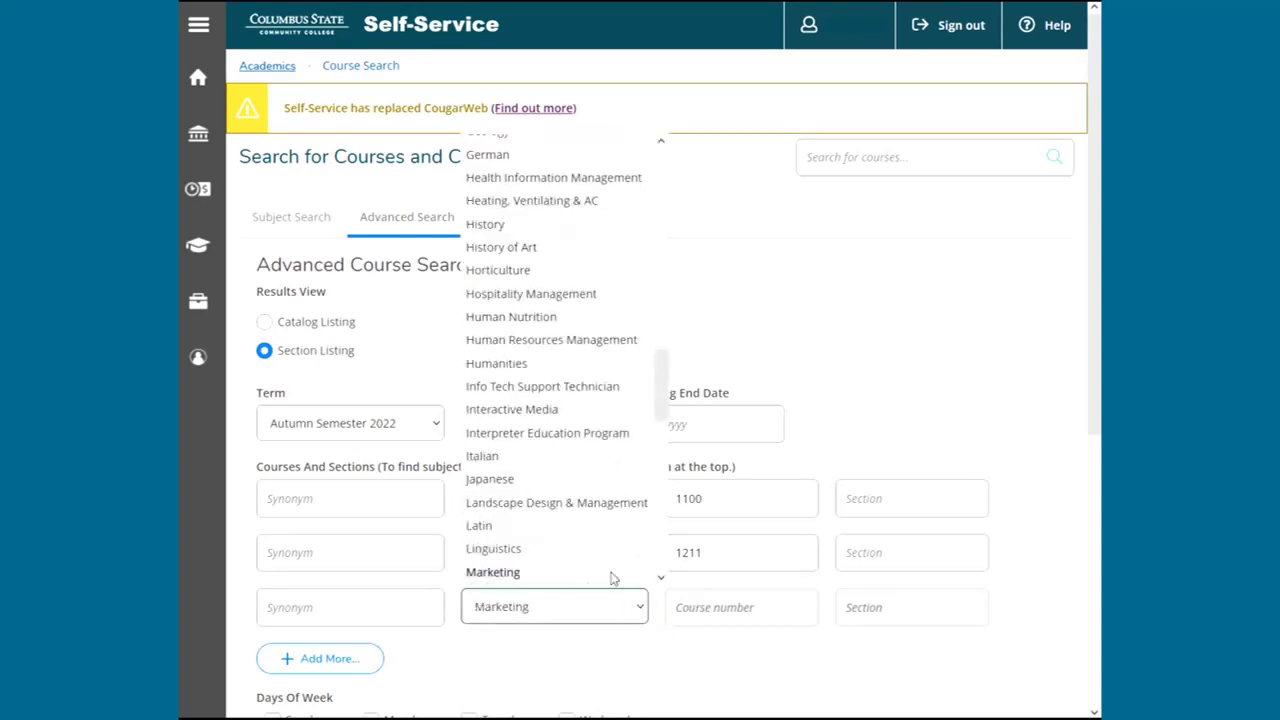
{"action": "scroll", "coordinate": [600, 565], "scroll_direction": "down", "scroll_amount": 2}
{"action": "left_click", "coordinate": [555, 479]}
{"action": "left_click", "coordinate": [703, 612]}
{"action": "type", "text": "1148"}
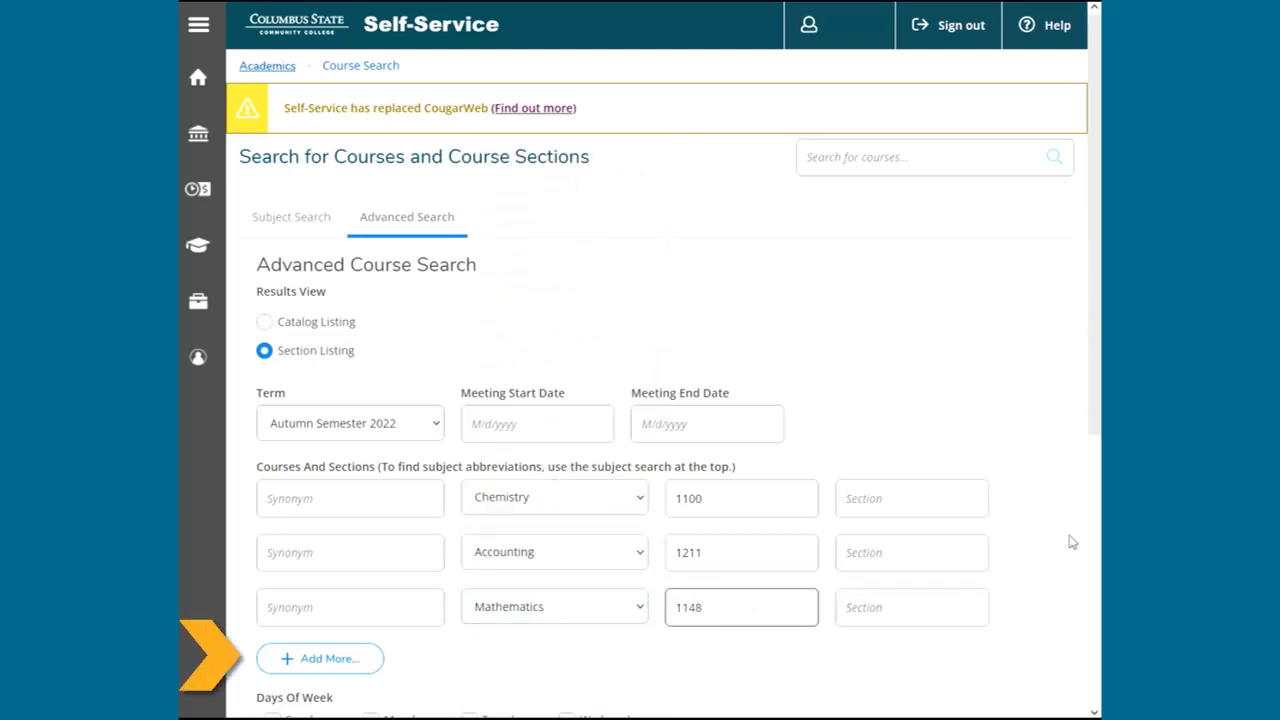
{"action": "scroll", "coordinate": [1095, 470], "scroll_direction": "down", "scroll_amount": 2}
{"action": "scroll", "coordinate": [1095, 470], "scroll_direction": "down", "scroll_amount": 4}
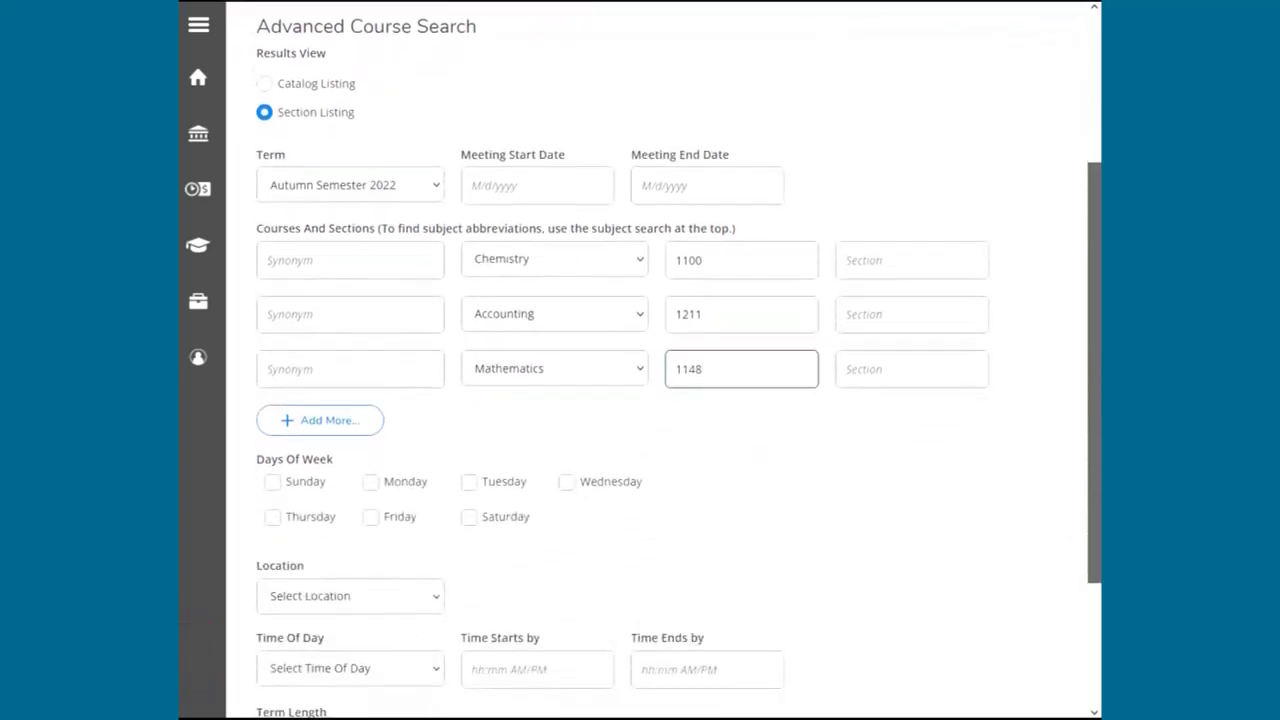
{"action": "scroll", "coordinate": [1095, 470], "scroll_direction": "down", "scroll_amount": 1}
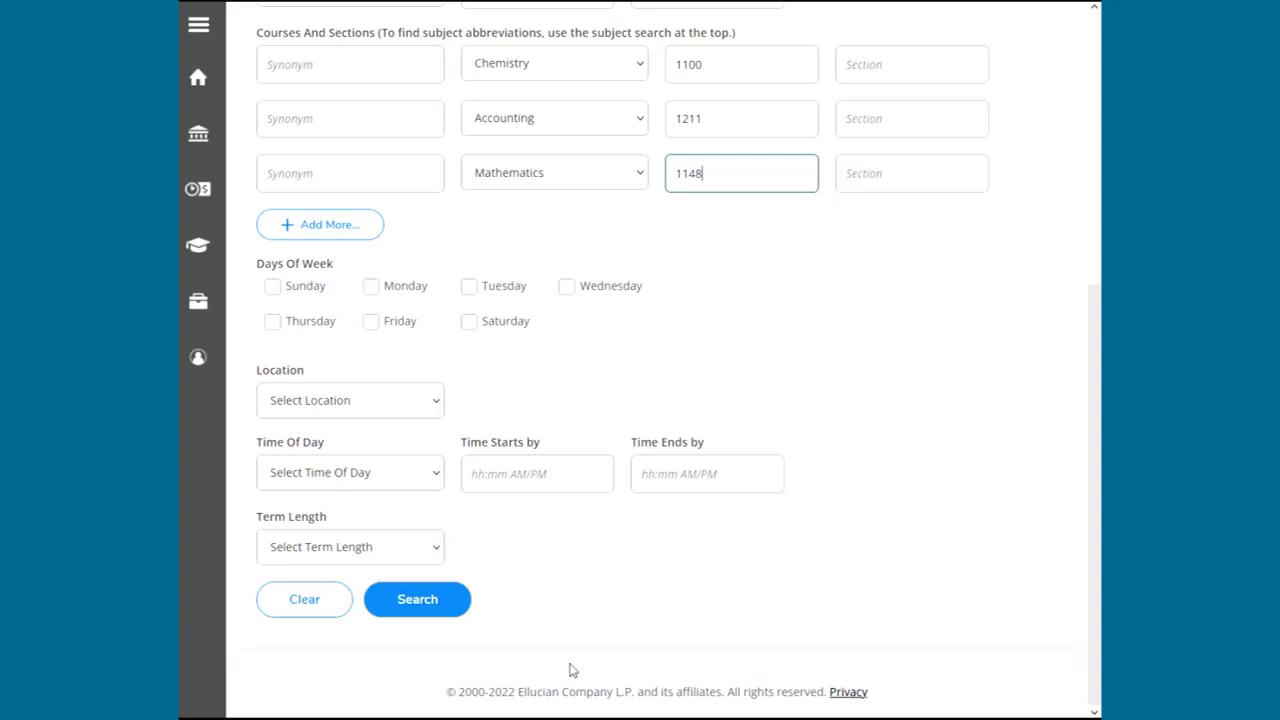
Step: Run the search and scroll the results to Financial Accounting meeting information and faculty columns
{"action": "left_click", "coordinate": [428, 604]}
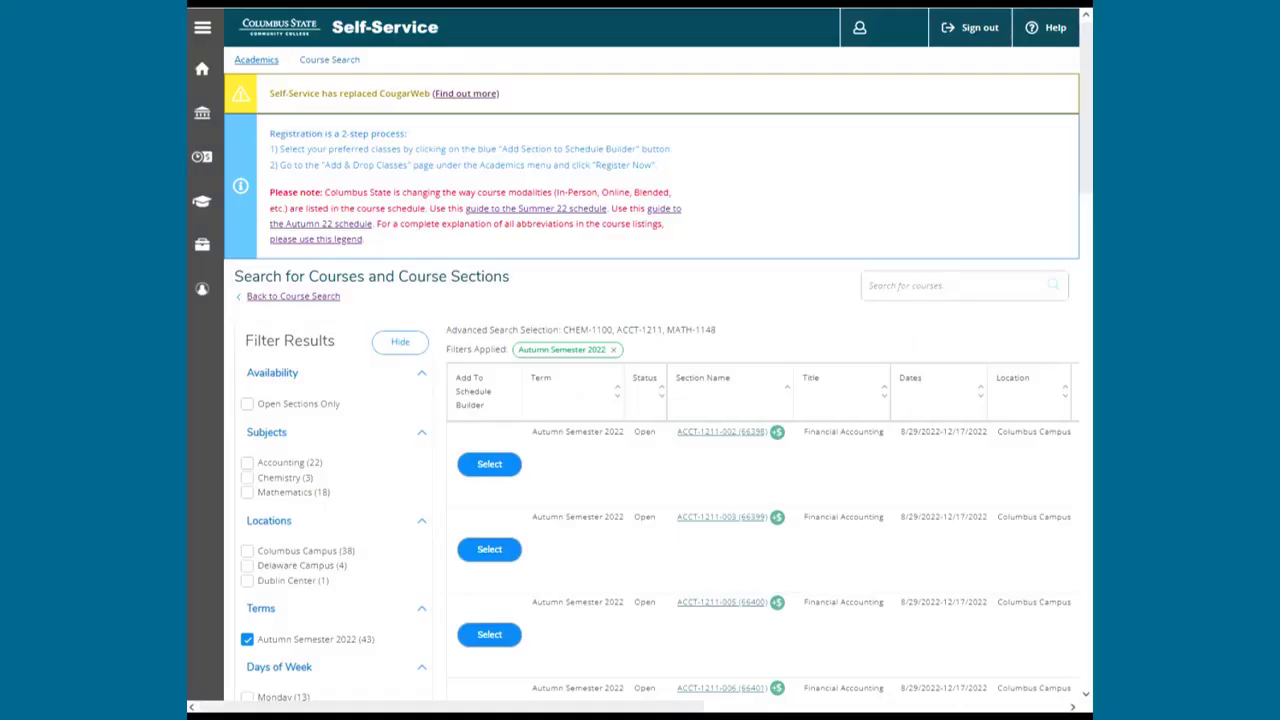
{"action": "left_click_drag", "start_coordinate": [1087, 168], "coordinate": [1089, 437]}
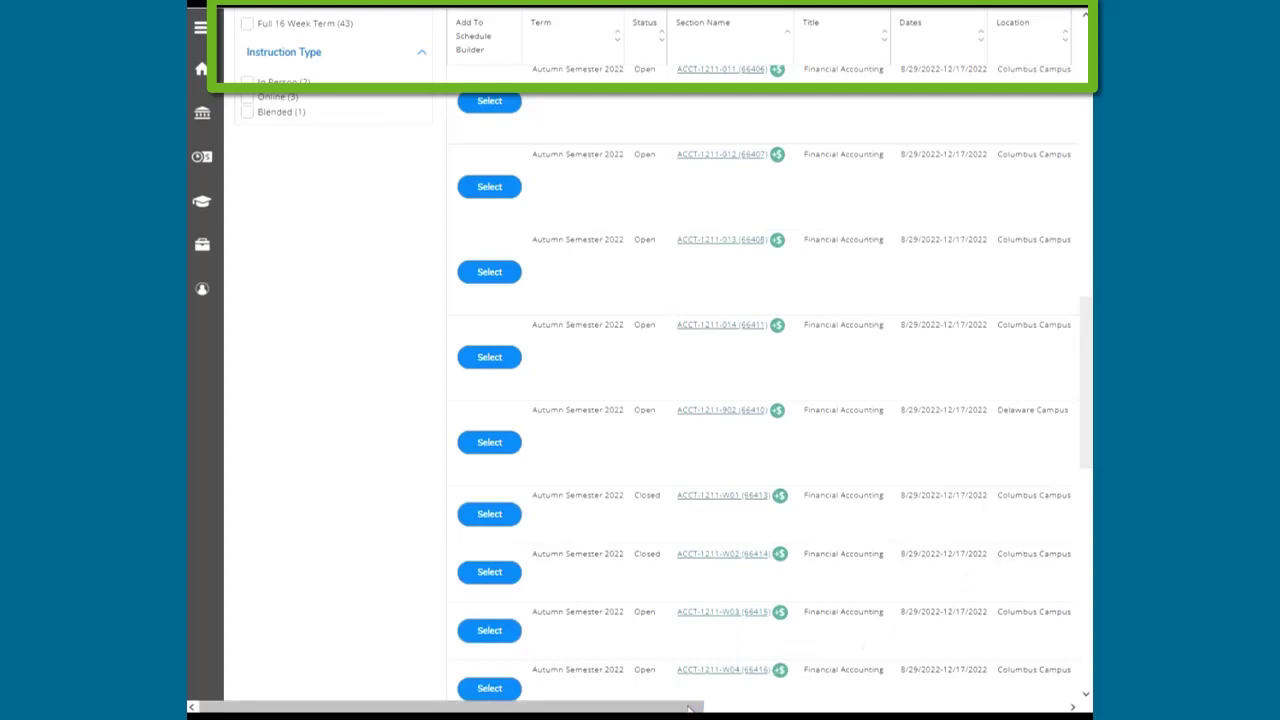
{"action": "left_click_drag", "start_coordinate": [688, 708], "coordinate": [1052, 708]}
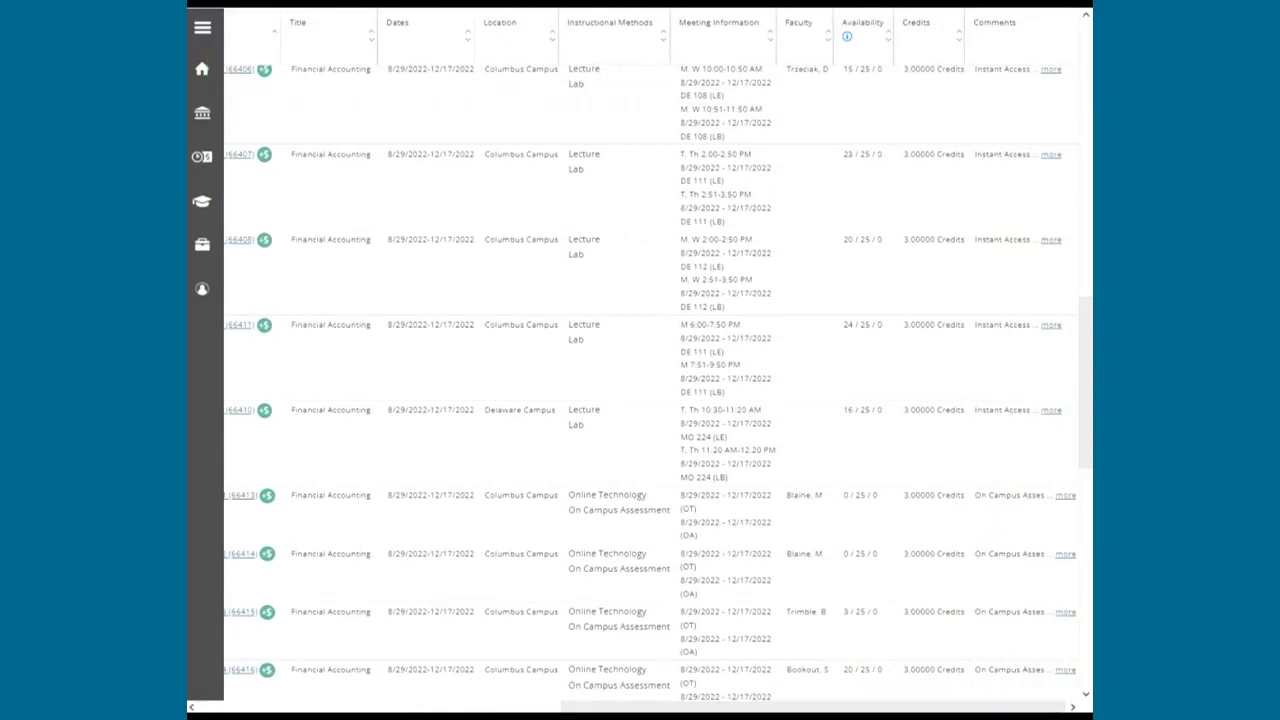
{"action": "left_click_drag", "start_coordinate": [1086, 390], "coordinate": [1086, 443]}
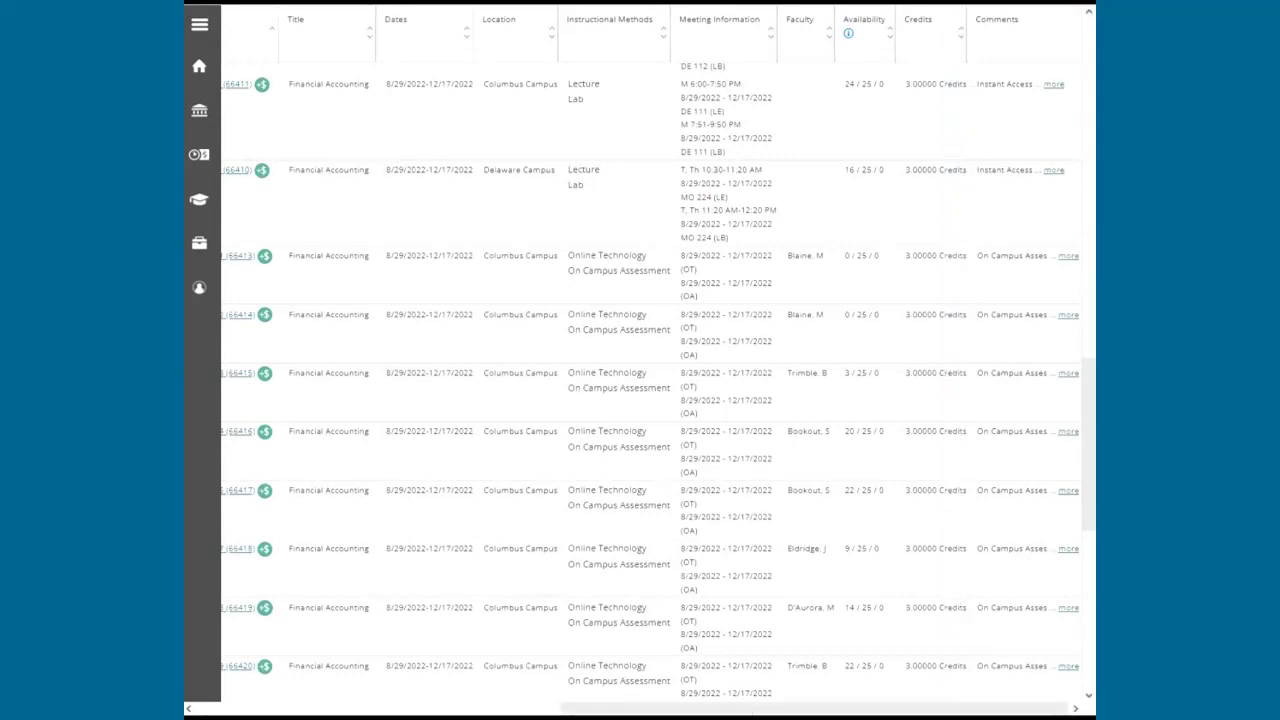
{"action": "left_click_drag", "start_coordinate": [748, 712], "coordinate": [523, 711]}
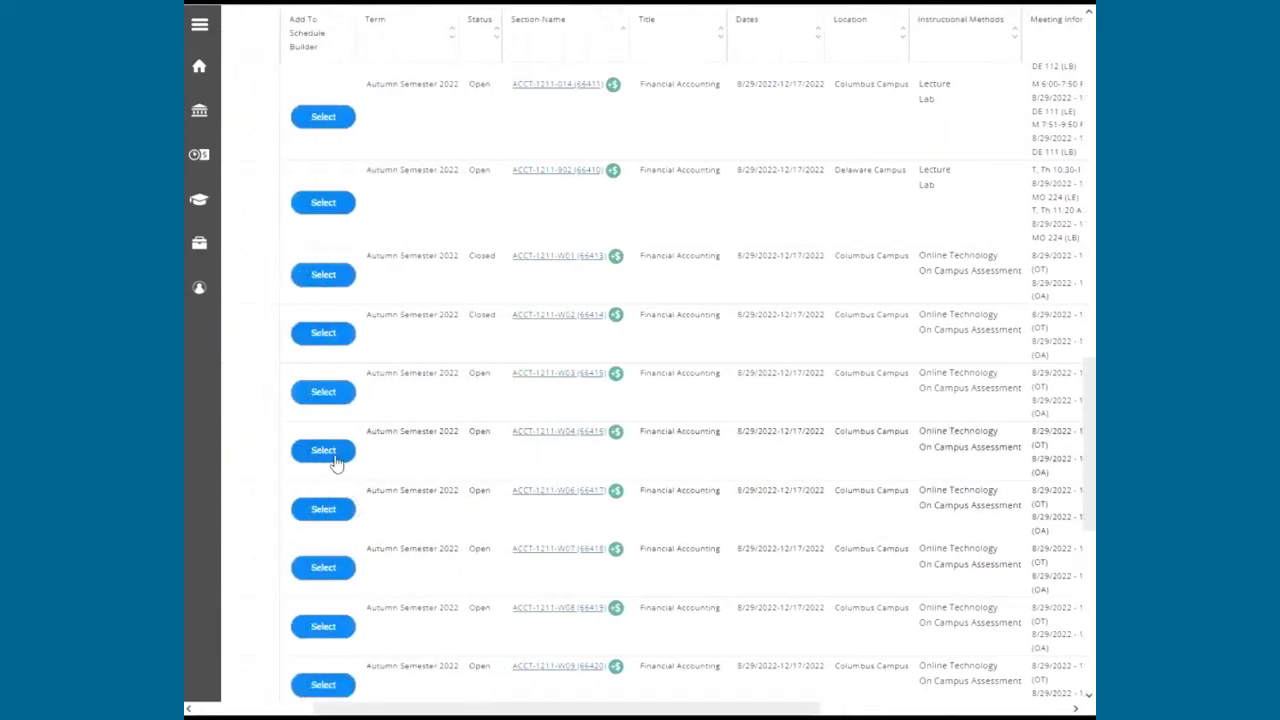
Step: Review the ACCT-1211-W04 section details and add it to the schedule builder
{"action": "left_click", "coordinate": [330, 452]}
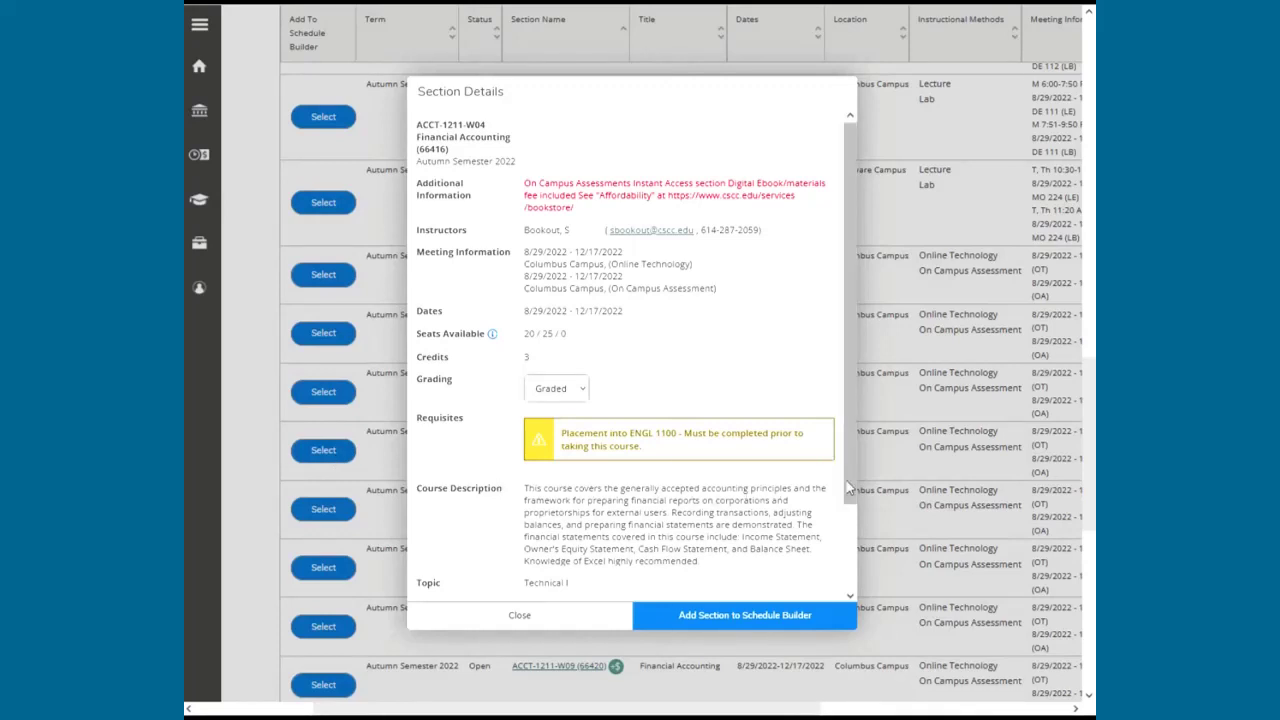
{"action": "left_click_drag", "start_coordinate": [845, 479], "coordinate": [862, 576]}
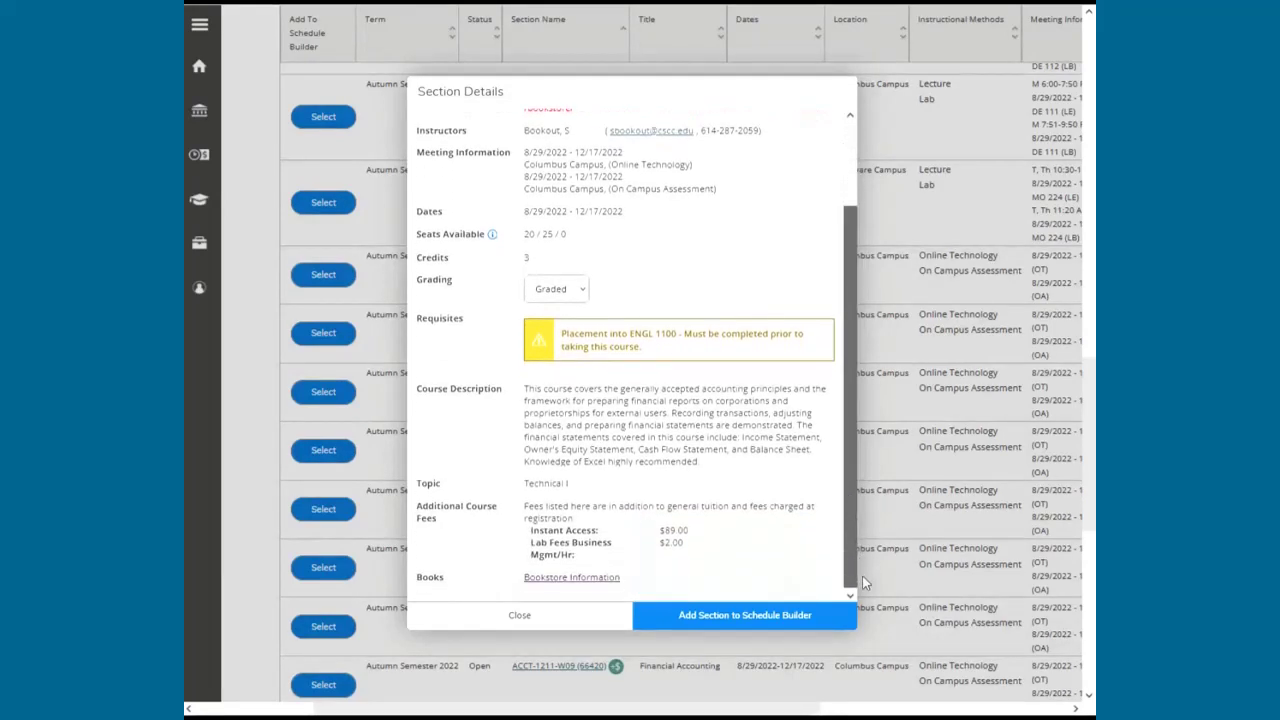
{"action": "left_click", "coordinate": [829, 617]}
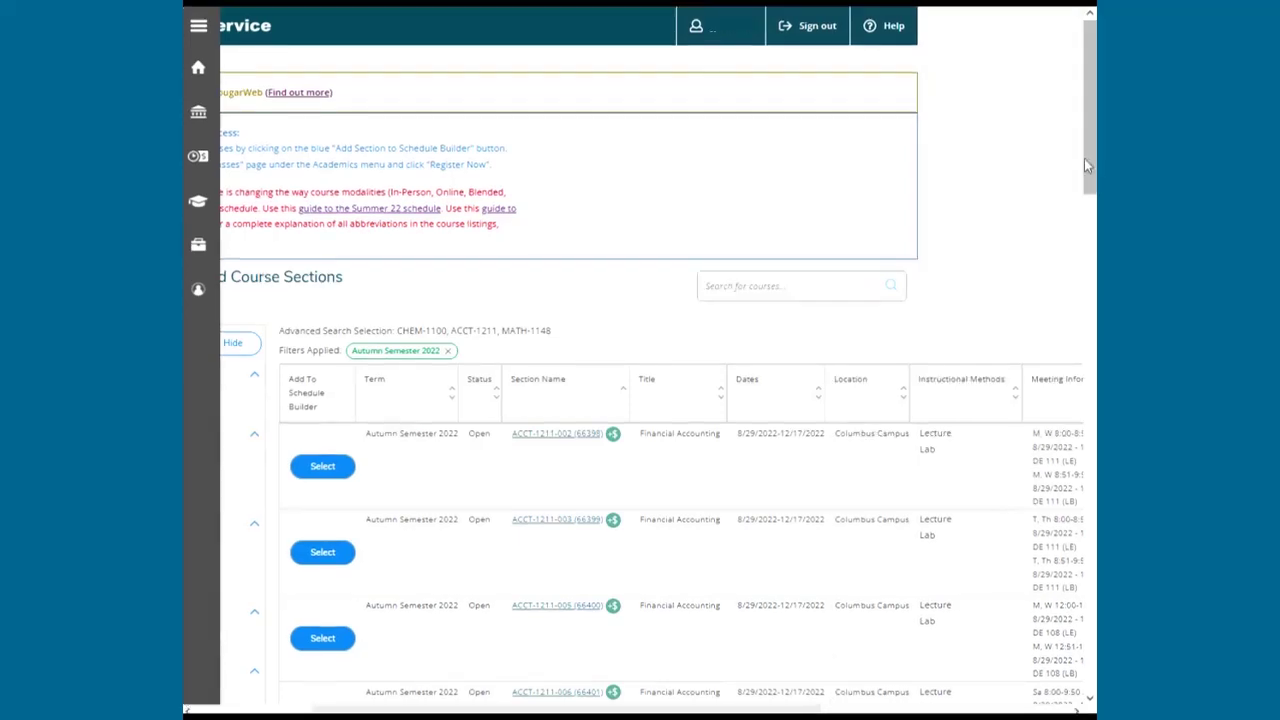
Step: Add the CHEM-1100-W01 section to the schedule builder
{"action": "left_click_drag", "start_coordinate": [1084, 157], "coordinate": [1088, 598]}
{"action": "left_click", "coordinate": [322, 520]}
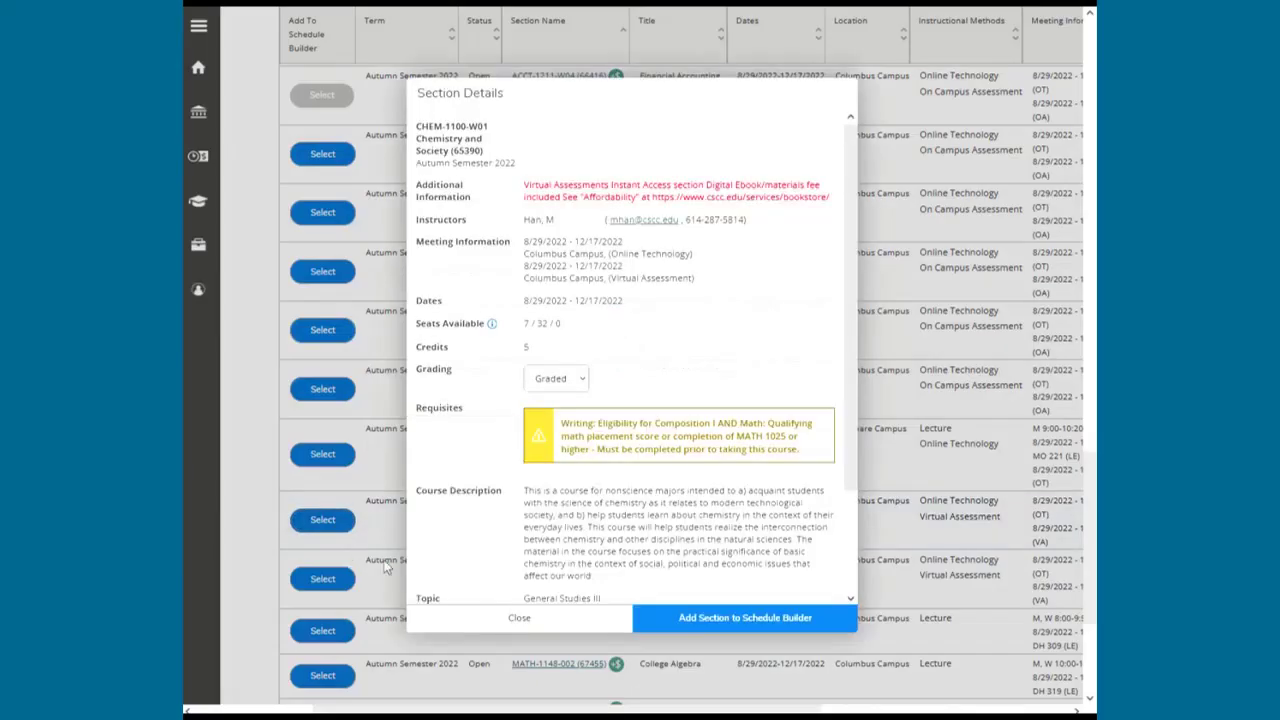
{"action": "left_click", "coordinate": [745, 622]}
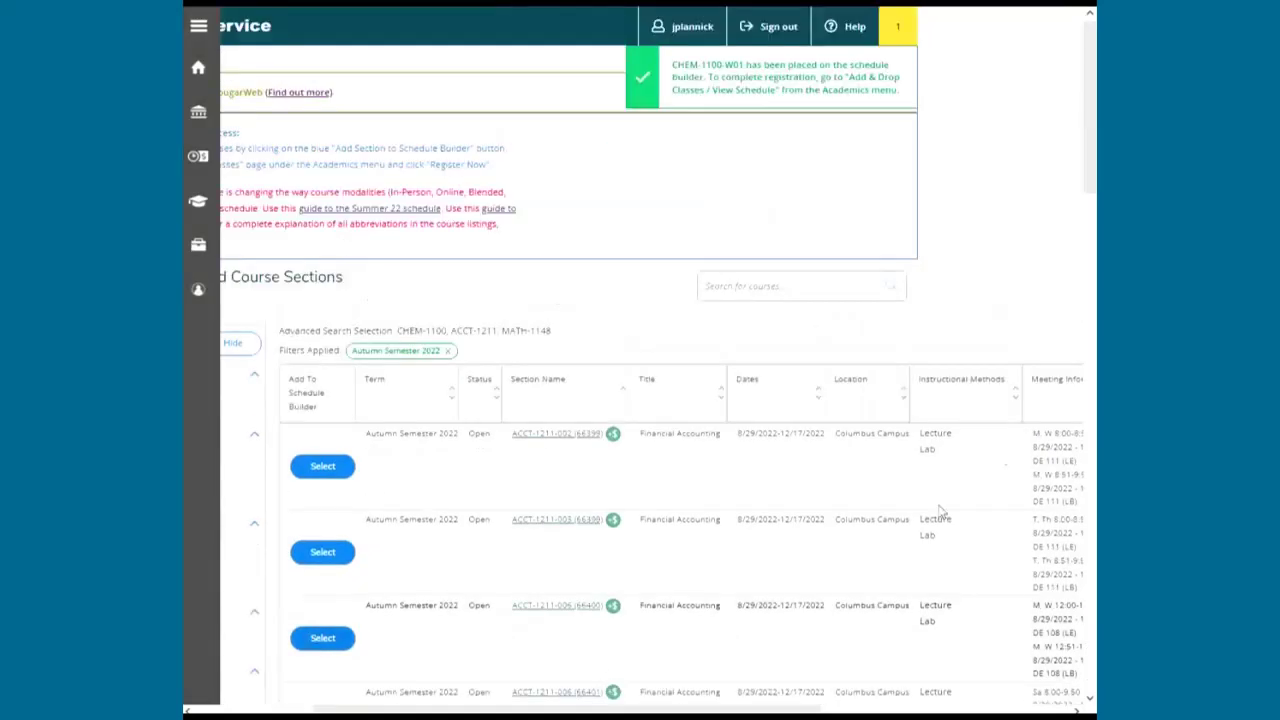
Step: Add the MATH-1148-004 section to the schedule builder
{"action": "left_click_drag", "start_coordinate": [1092, 187], "coordinate": [1078, 565]}
{"action": "scroll", "coordinate": [353, 651], "scroll_direction": "down", "scroll_amount": 3}
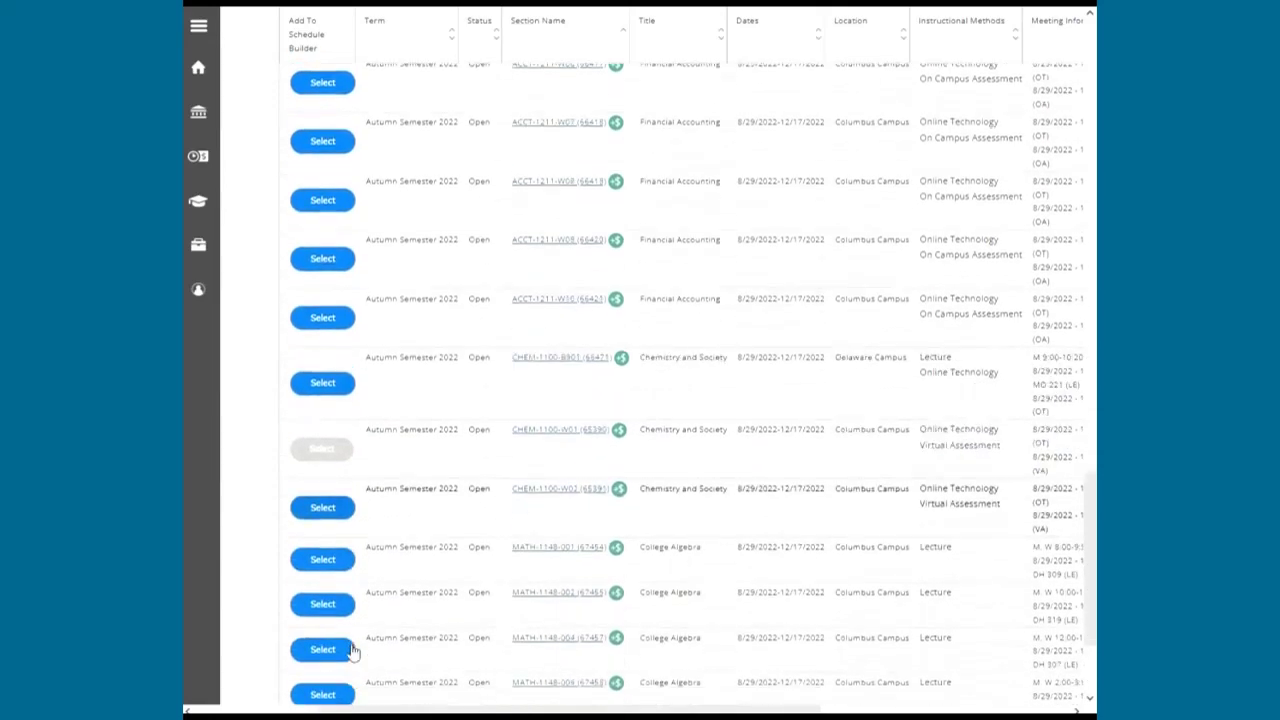
{"action": "left_click", "coordinate": [323, 576]}
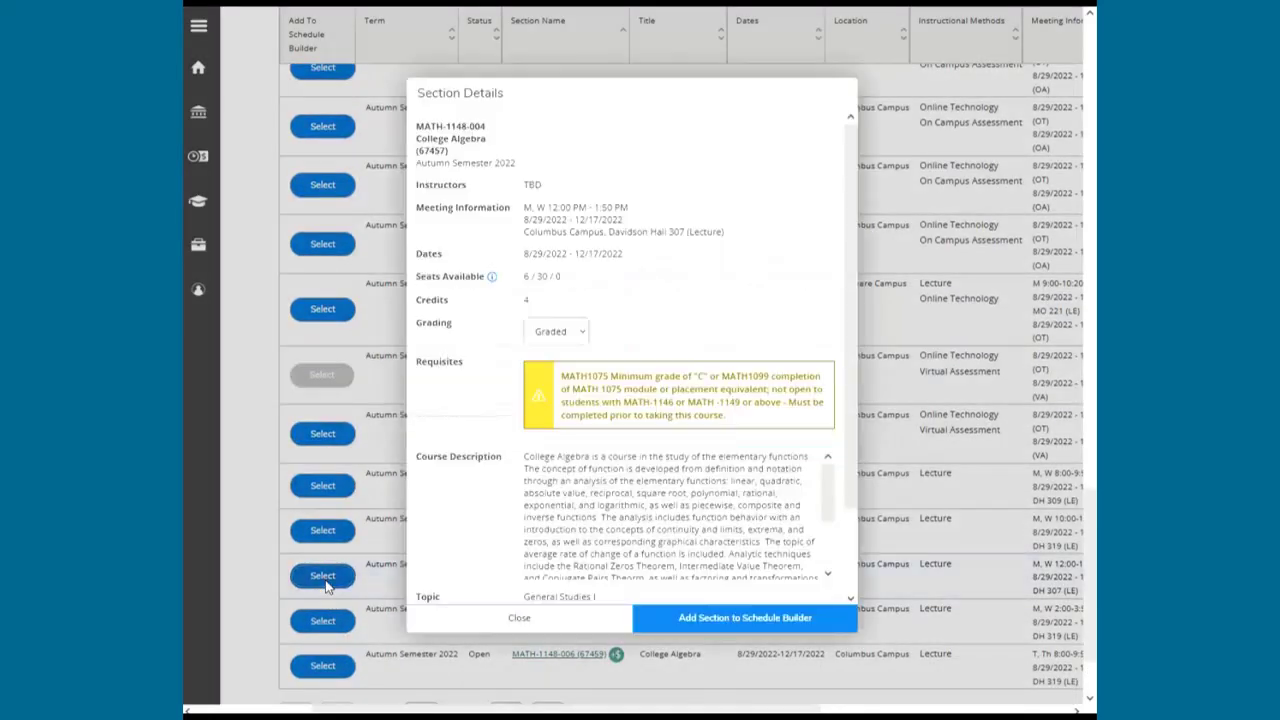
{"action": "left_click", "coordinate": [705, 622]}
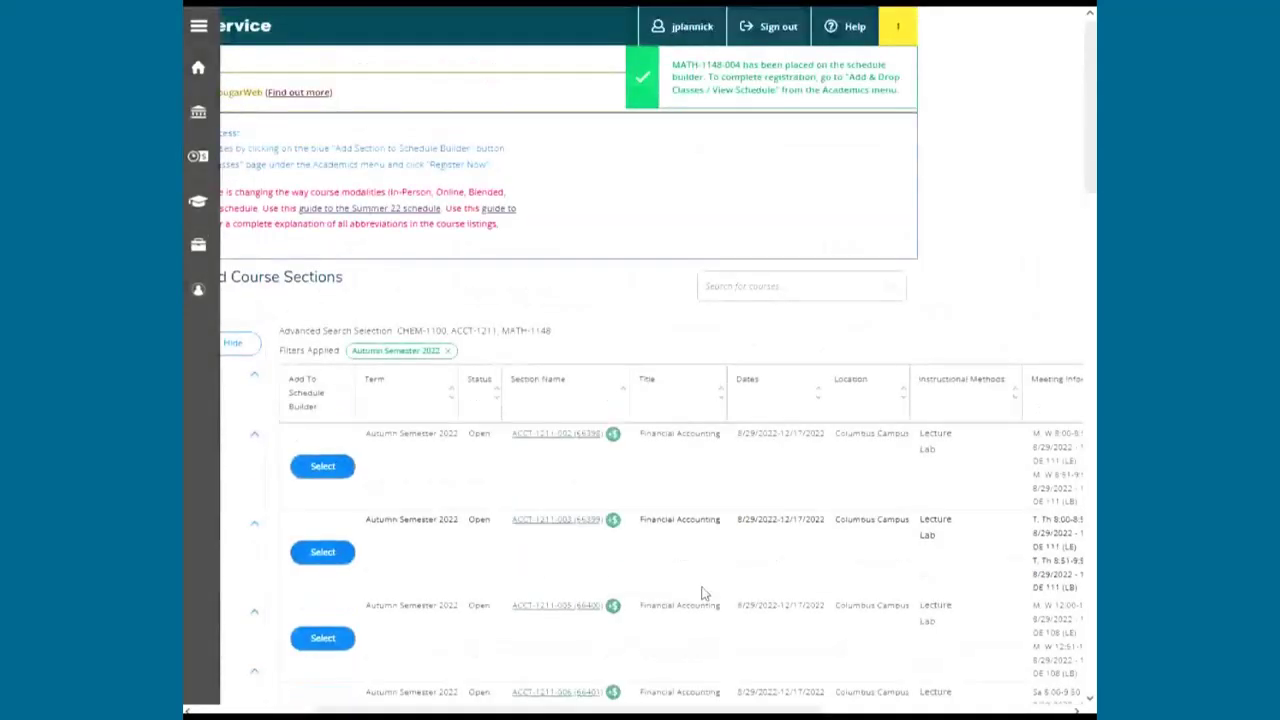
Step: Go to Academics > Add & Drop Classes / View Schedule and advance to Autumn Semester 2022
{"action": "left_click", "coordinate": [198, 205]}
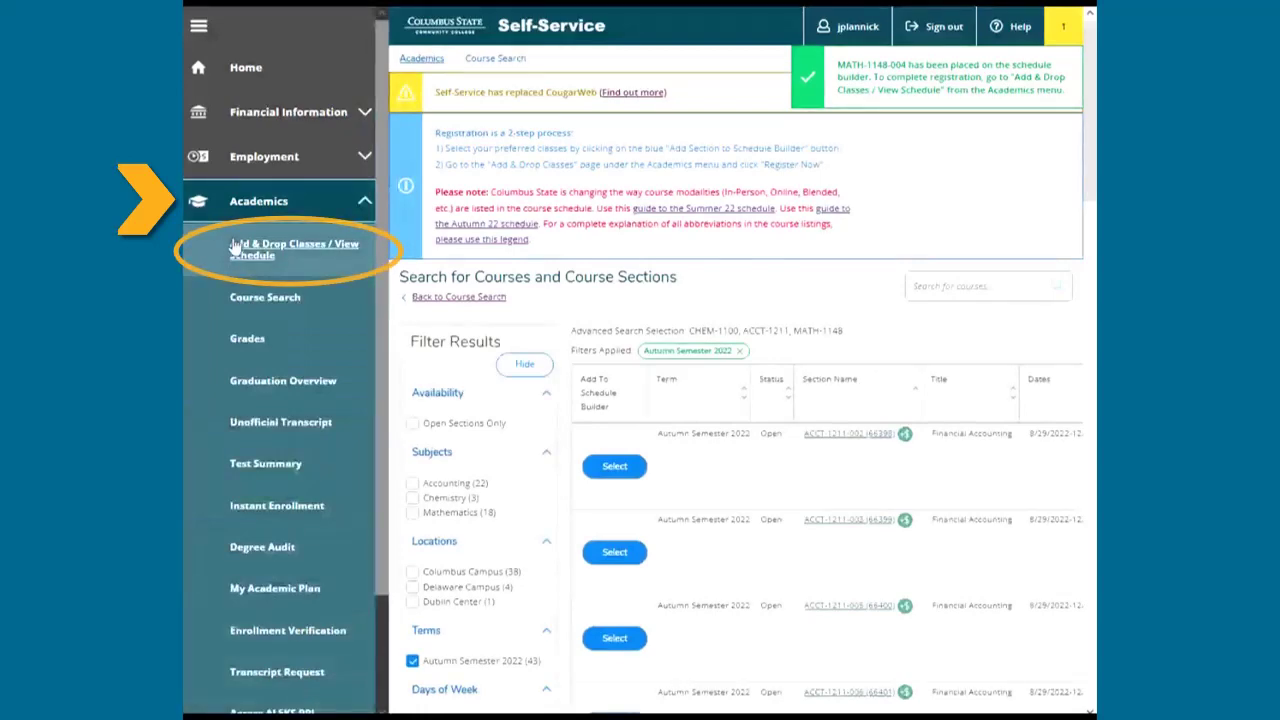
{"action": "left_click", "coordinate": [272, 248]}
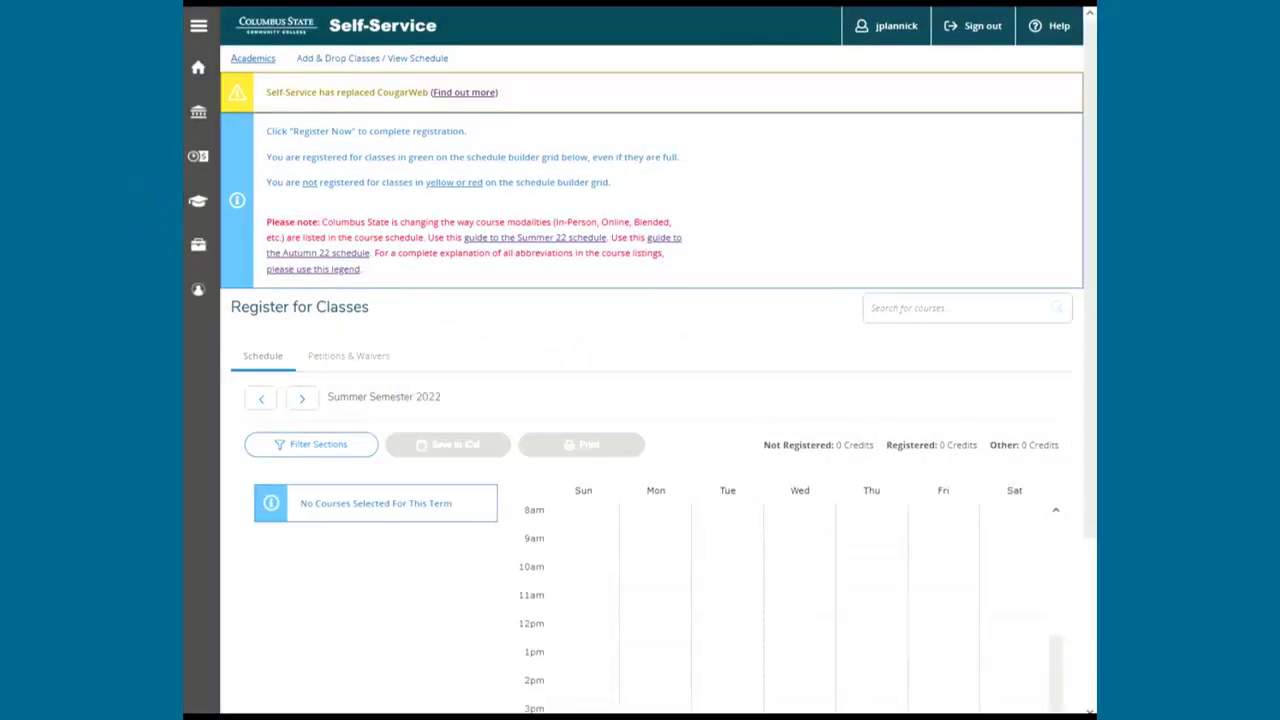
{"action": "left_click", "coordinate": [311, 457]}
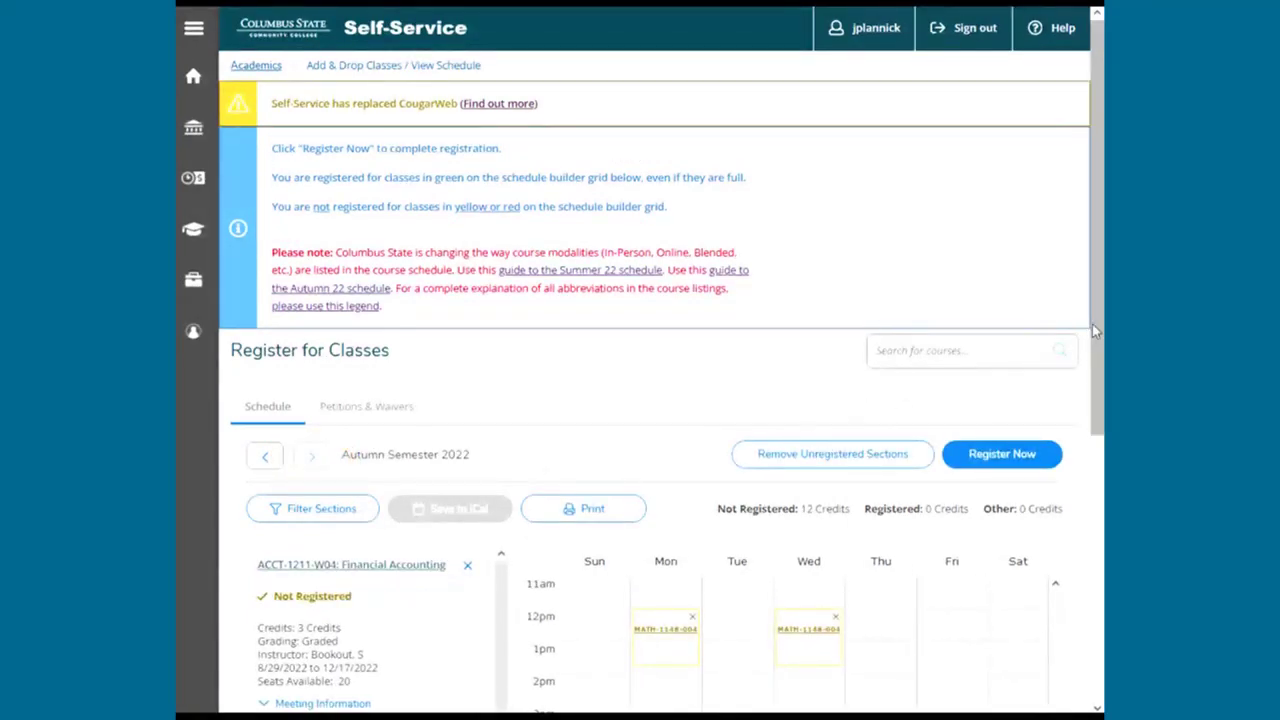
{"action": "left_click_drag", "start_coordinate": [1092, 323], "coordinate": [1099, 596]}
{"action": "left_click_drag", "start_coordinate": [500, 380], "coordinate": [505, 615]}
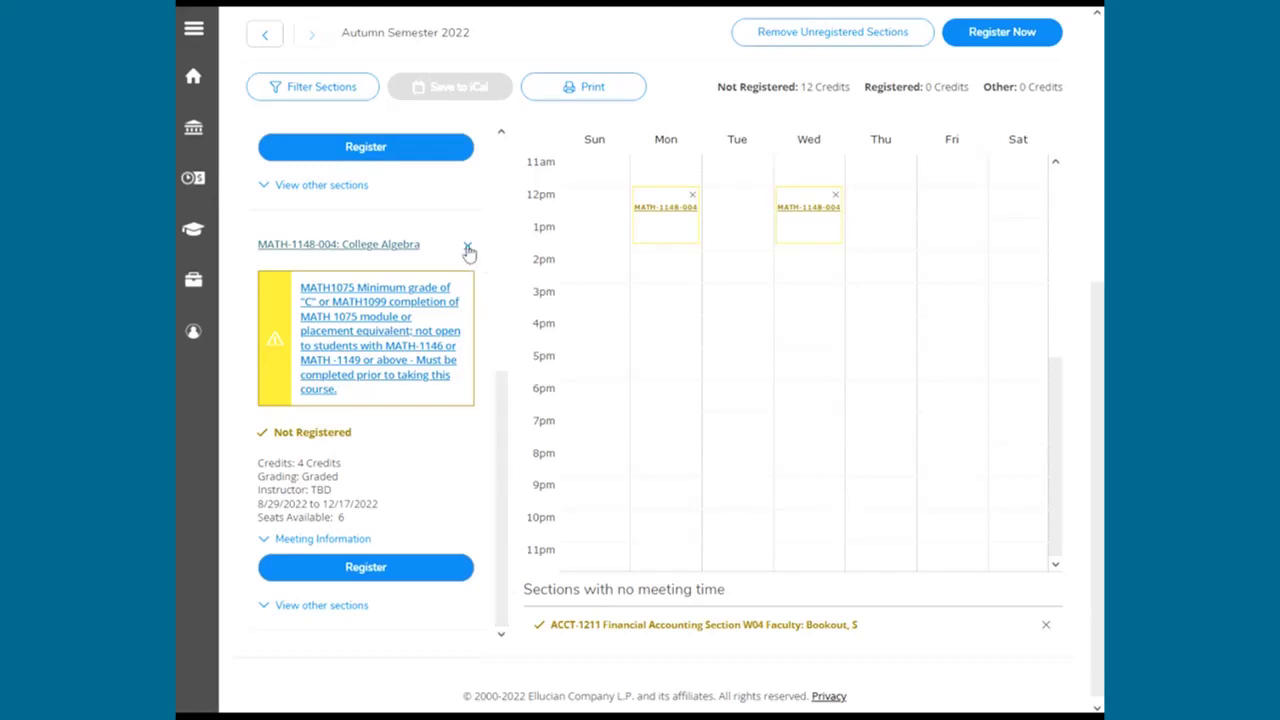
Step: Remove MATH-1148-004 College Algebra and confirm, leaving 8 unregistered credits
{"action": "left_click", "coordinate": [467, 247]}
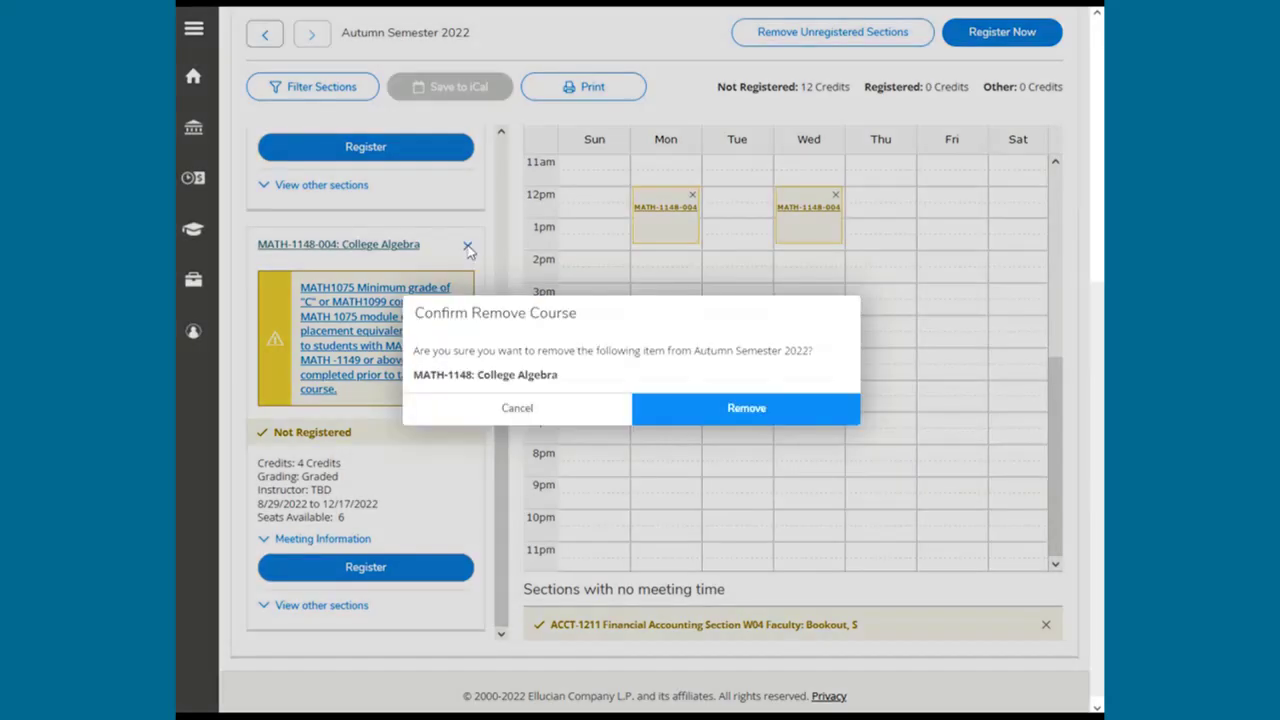
{"action": "left_click", "coordinate": [673, 416]}
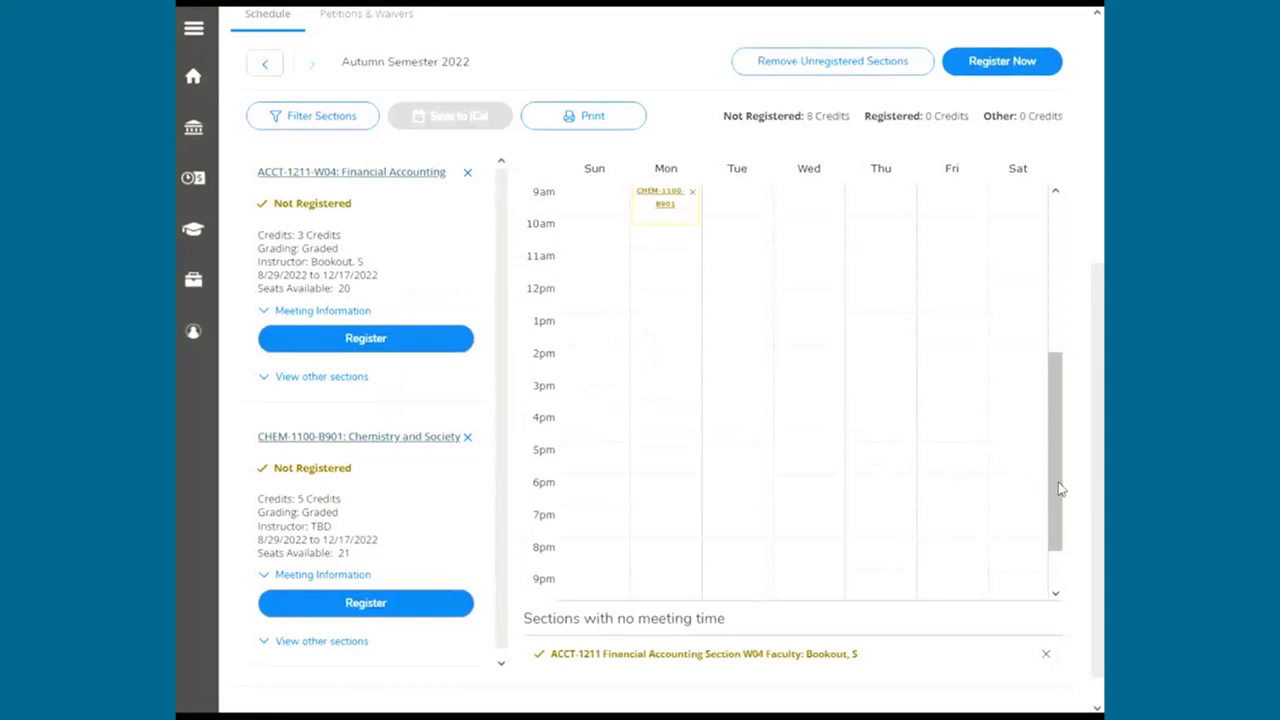
{"action": "left_click_drag", "start_coordinate": [1060, 488], "coordinate": [1053, 442]}
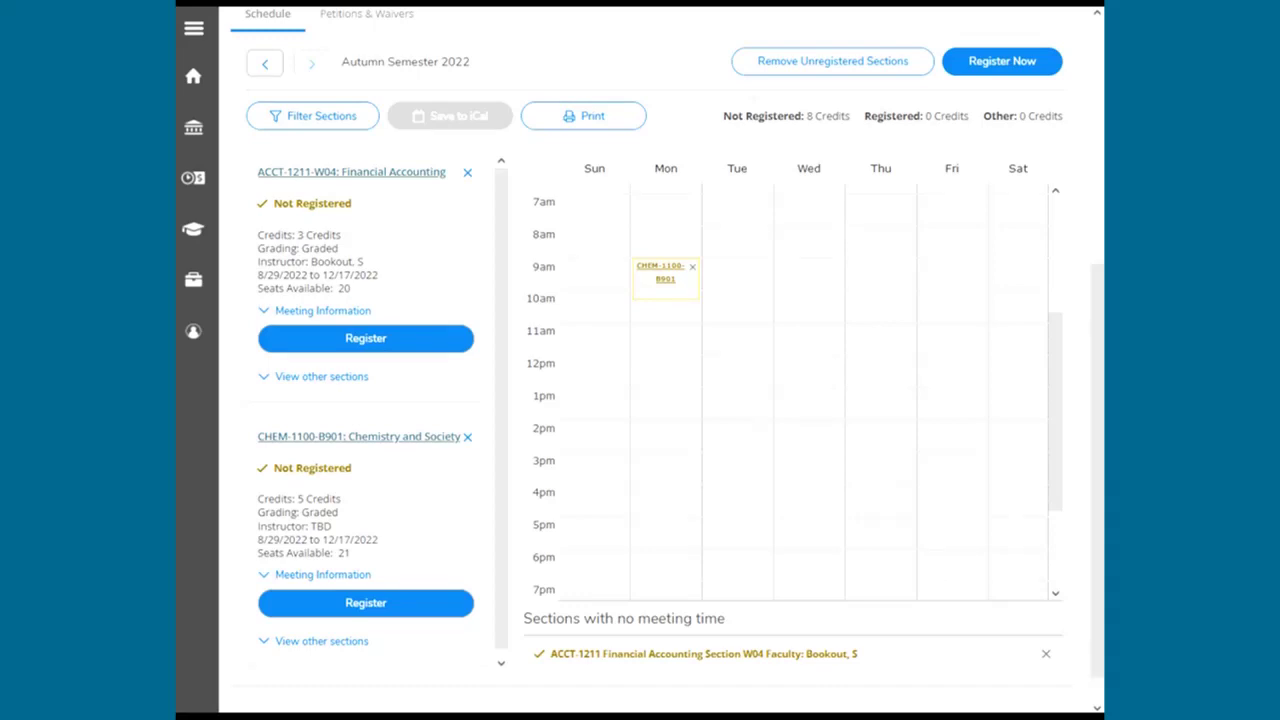
Step: Replace ACCT-1211-W04 with ACCT-1211-008, meeting Tuesday/Thursday at 10am, in the schedule builder
{"action": "left_click", "coordinate": [360, 378]}
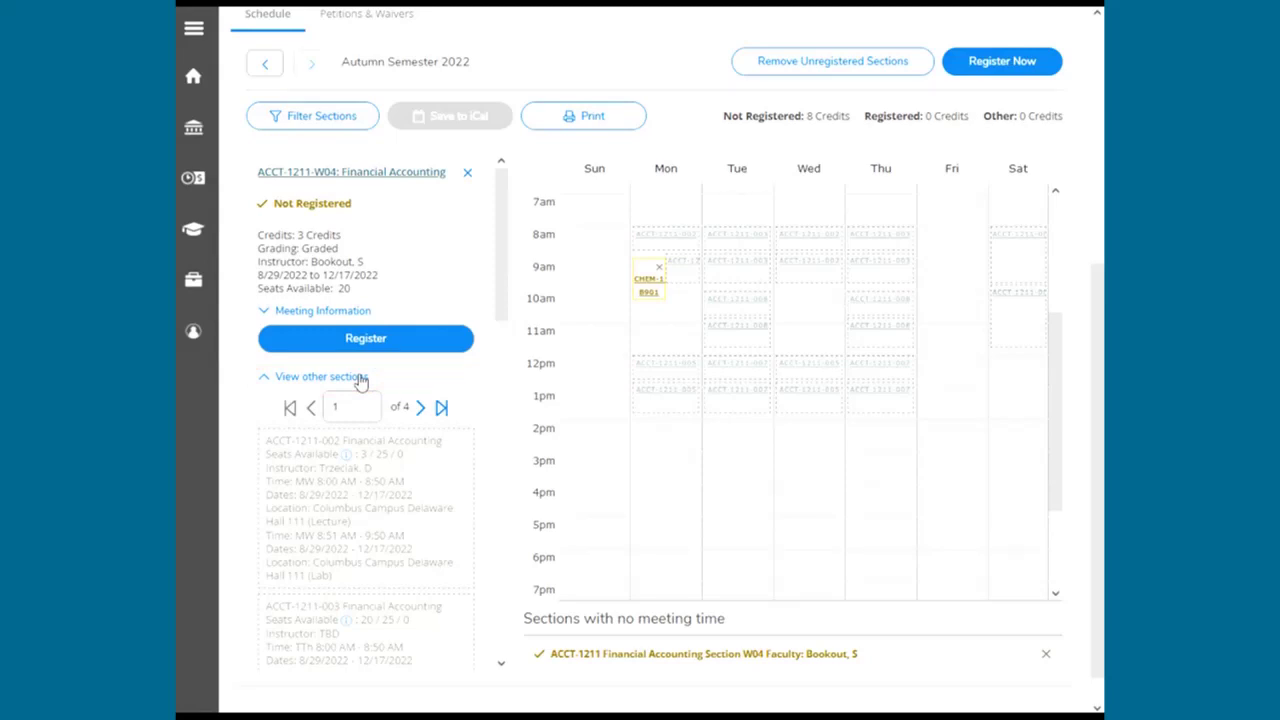
{"action": "left_click", "coordinate": [361, 380]}
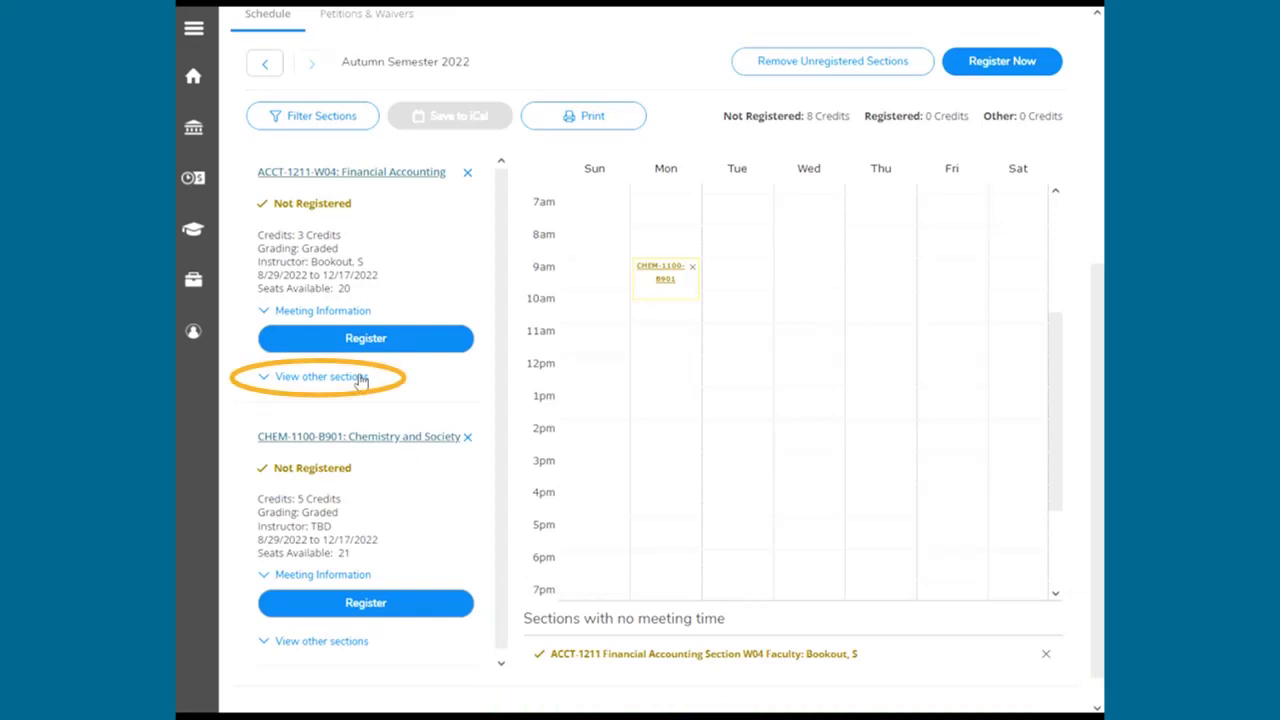
{"action": "left_click", "coordinate": [361, 380]}
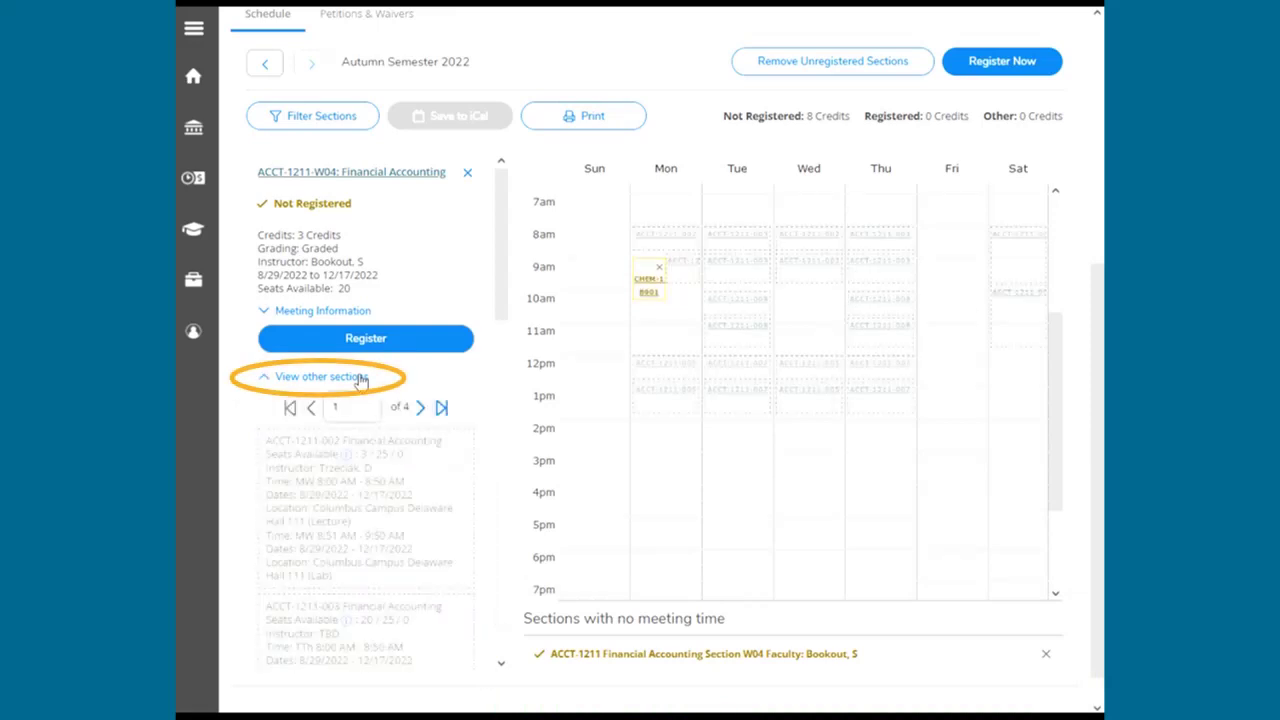
{"action": "left_click", "coordinate": [741, 305]}
{"action": "left_click", "coordinate": [775, 625]}
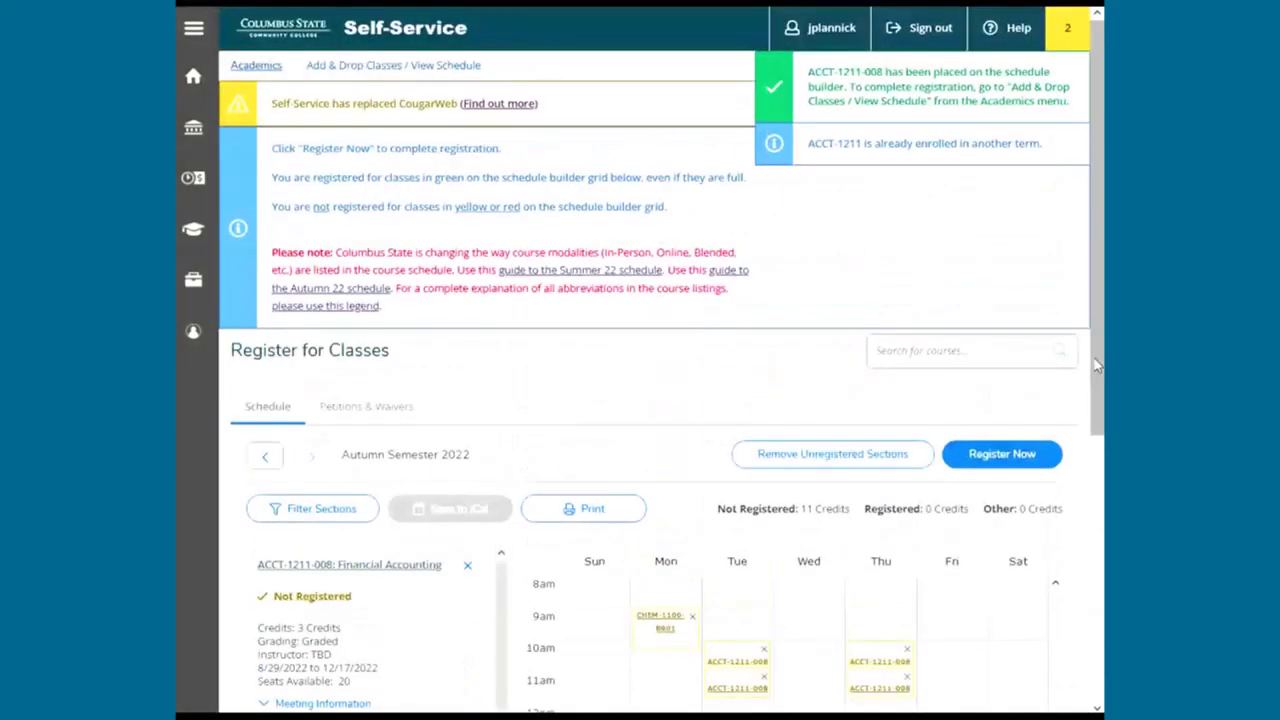
{"action": "left_click_drag", "start_coordinate": [1094, 360], "coordinate": [1101, 638]}
{"action": "left_click", "coordinate": [1045, 618]}
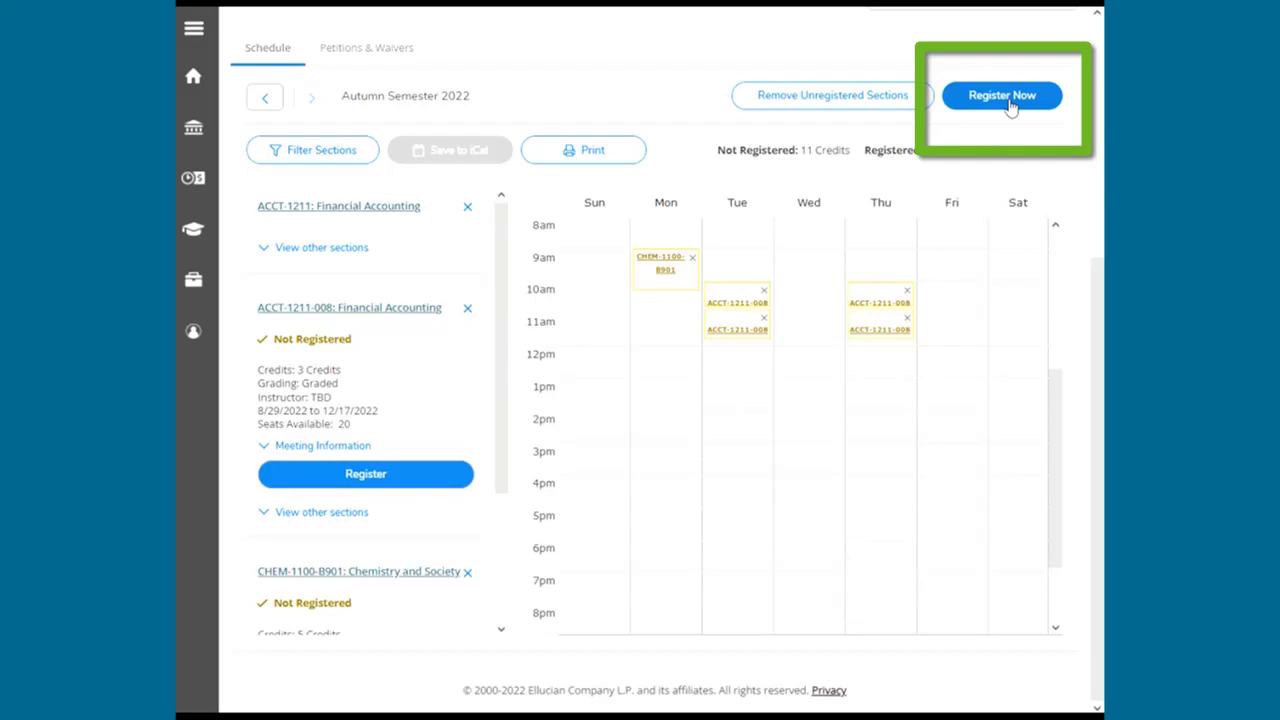
Step: Register the planned CHEM-1100-B901 and ACCT-1211-008 sections from the Autumn 2022 schedule
{"action": "left_click", "coordinate": [1021, 106]}
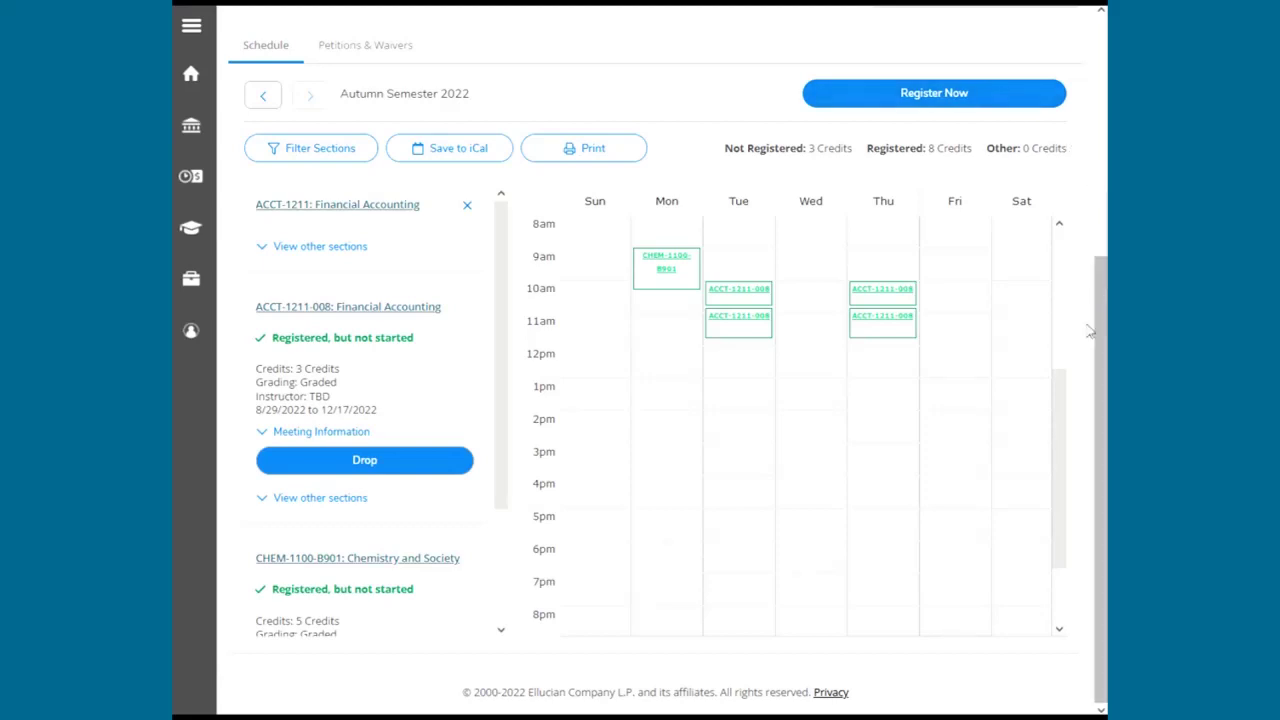
Step: Submit a drop of the 3-credit ACCT-1211-008 section, keeping CHEM-1100-B901 registered
{"action": "left_click", "coordinate": [436, 471]}
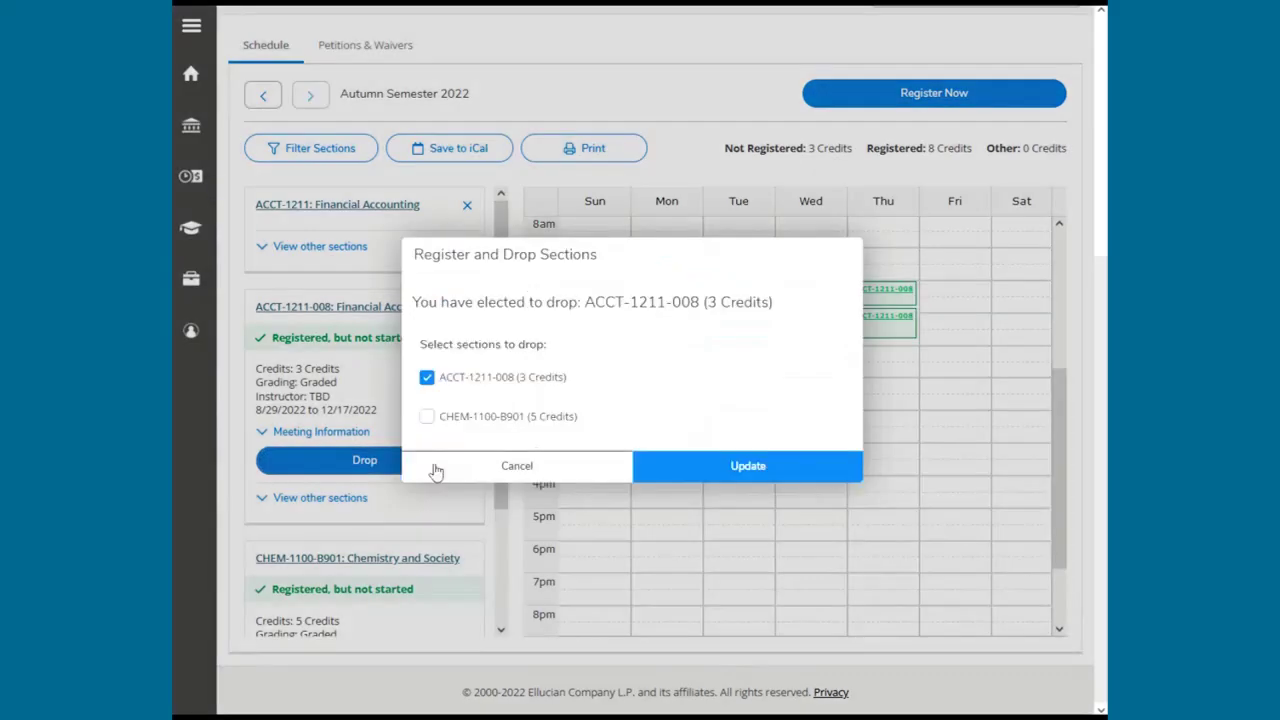
{"action": "left_click", "coordinate": [689, 467]}
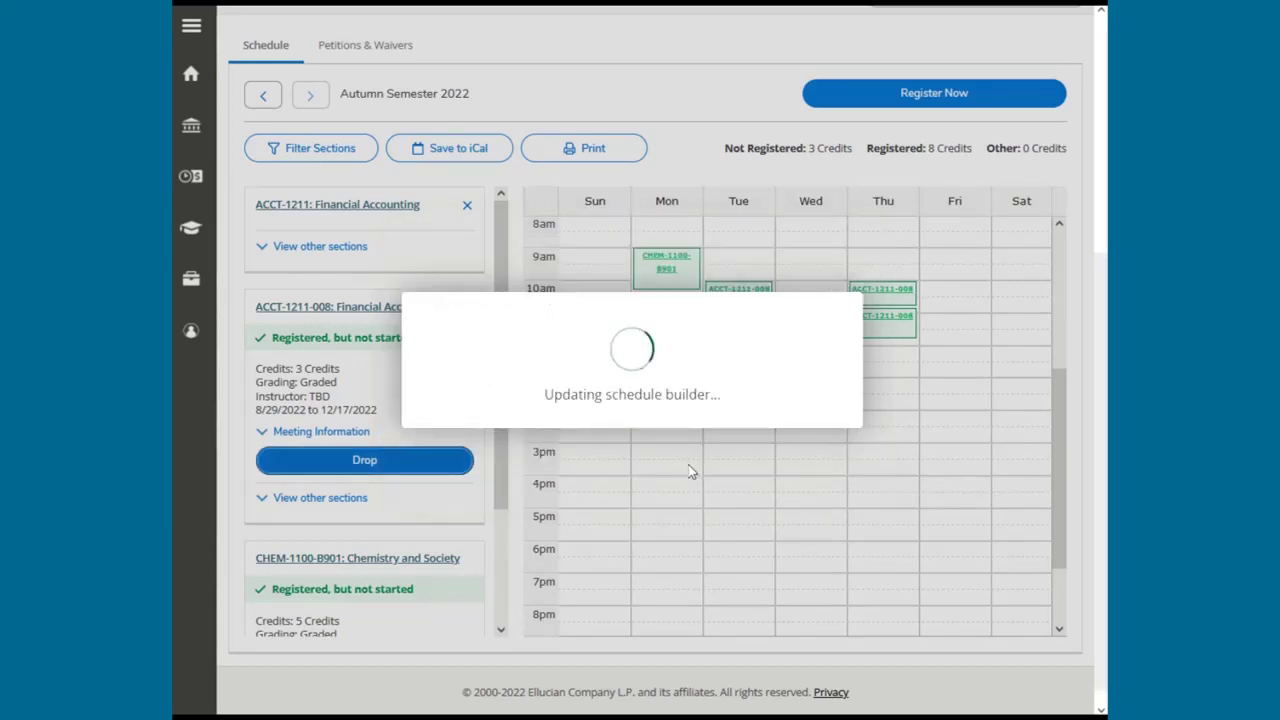